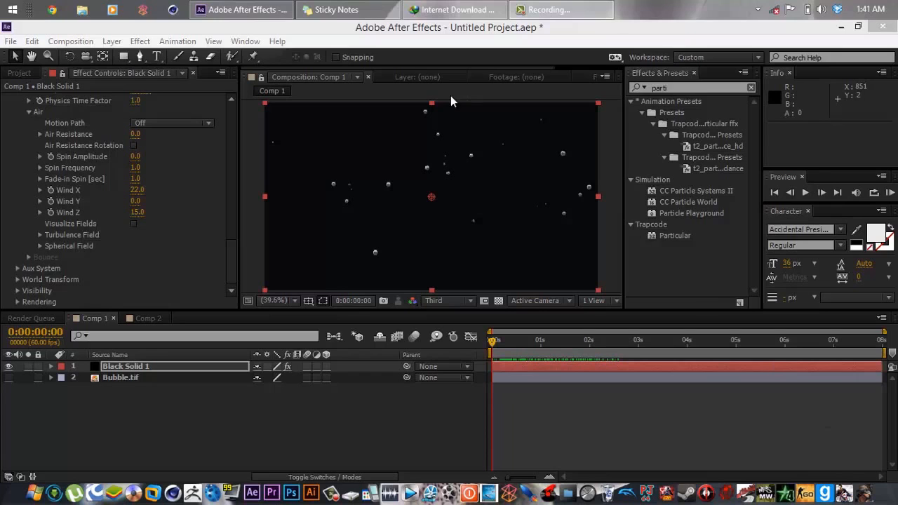
- Examine the opening frames of the existing particle animations in Comp 1 and Comp 2, fitting the Comp 2 view up to 100%
left_click(29, 75)
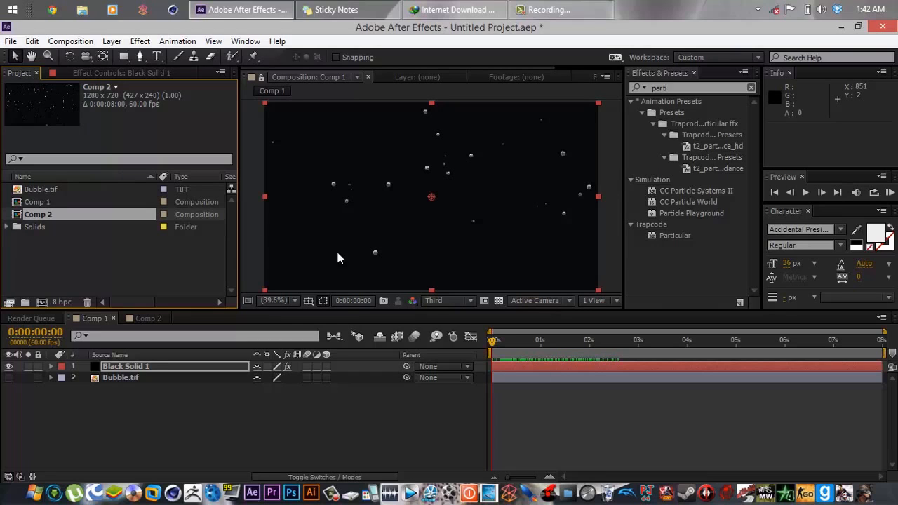
left_click_drag(502, 344, 491, 344)
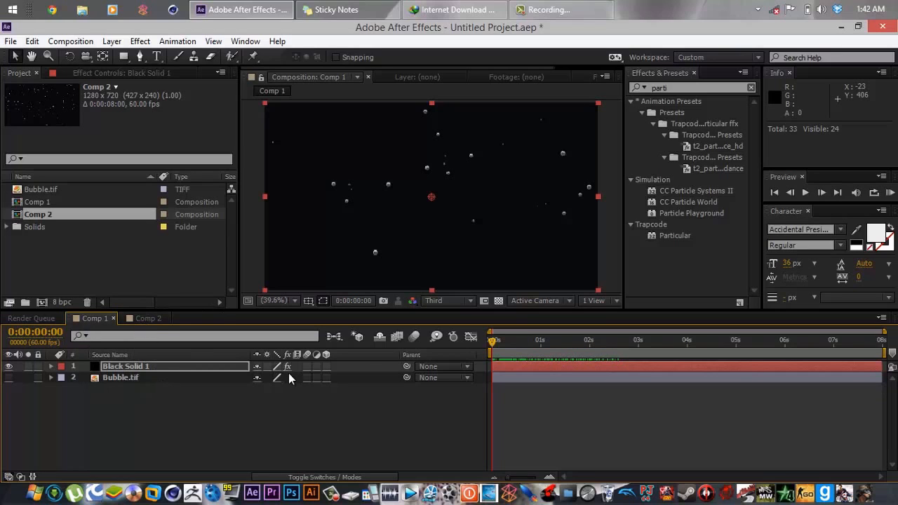
mouse_move(509, 342)
left_mouse_down()
mouse_move(609, 341)
mouse_move(497, 342)
left_mouse_up()
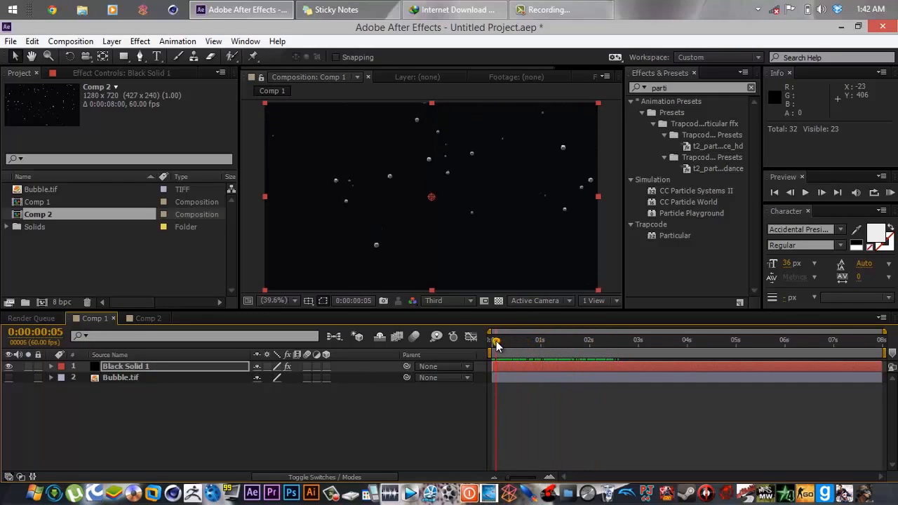
left_click(132, 319)
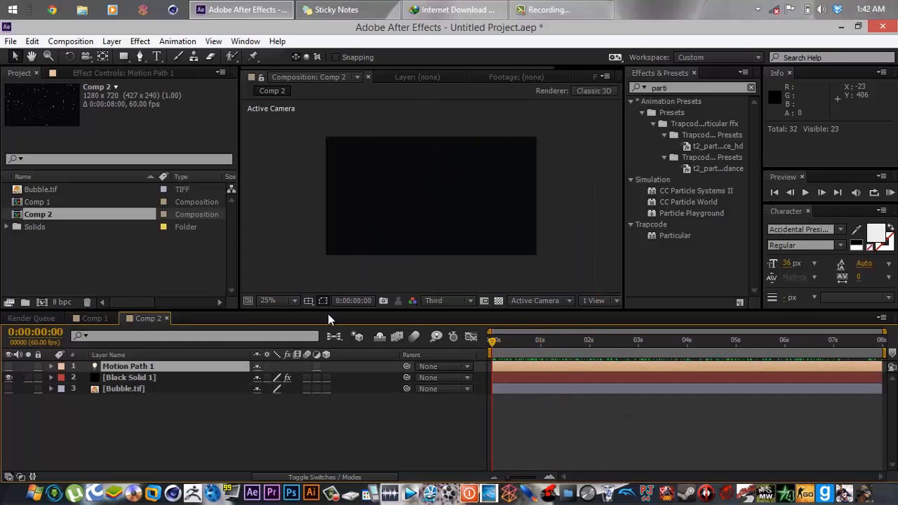
left_click(270, 300)
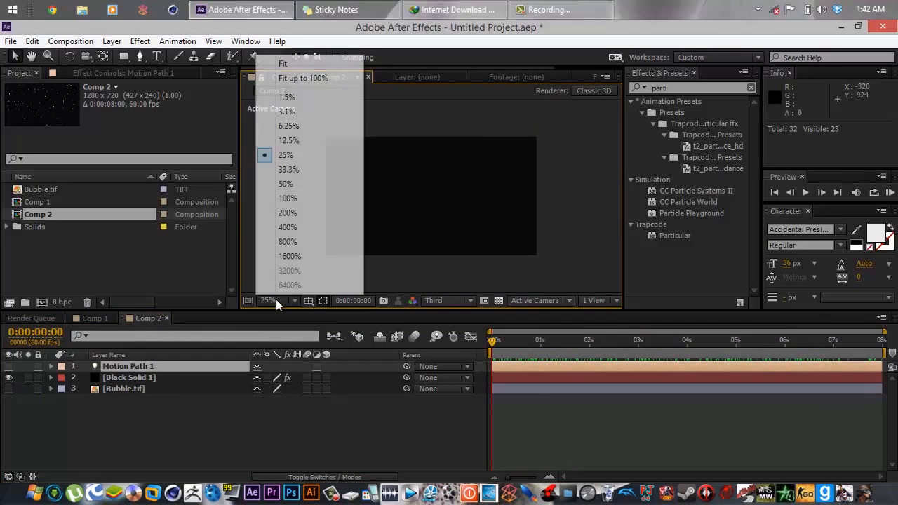
left_click(290, 77)
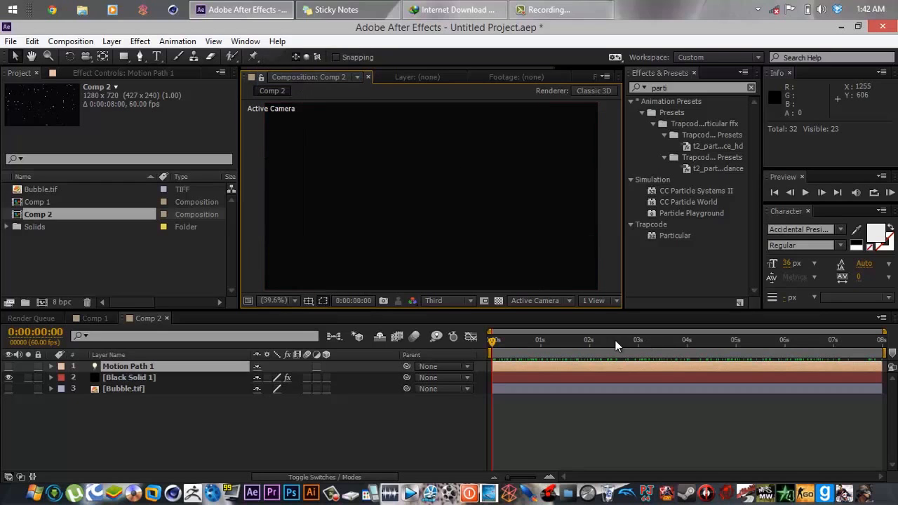
mouse_move(495, 340)
left_mouse_down()
mouse_move(638, 342)
mouse_move(496, 341)
left_mouse_up()
- Create a new 1280 x 720 composition at 60 fps lasting 8 seconds and add a black solid to it
left_click(135, 294)
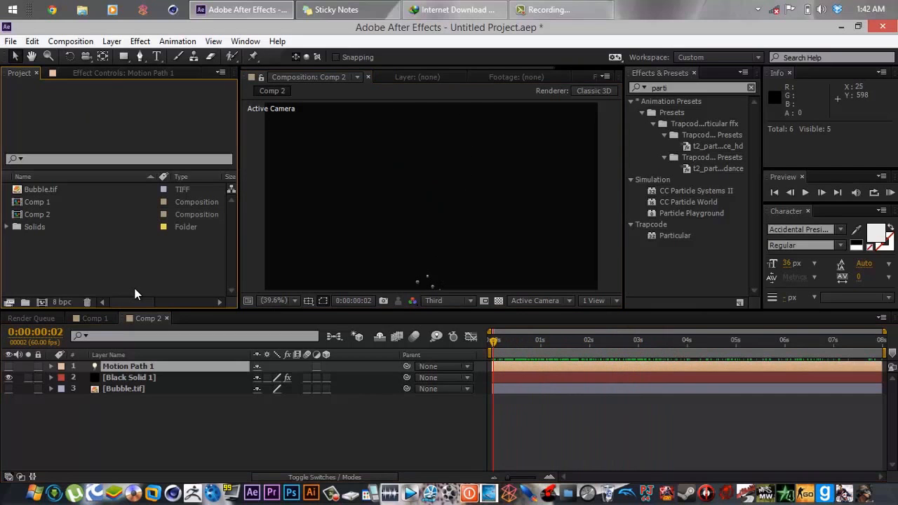
key("ctrl+n")
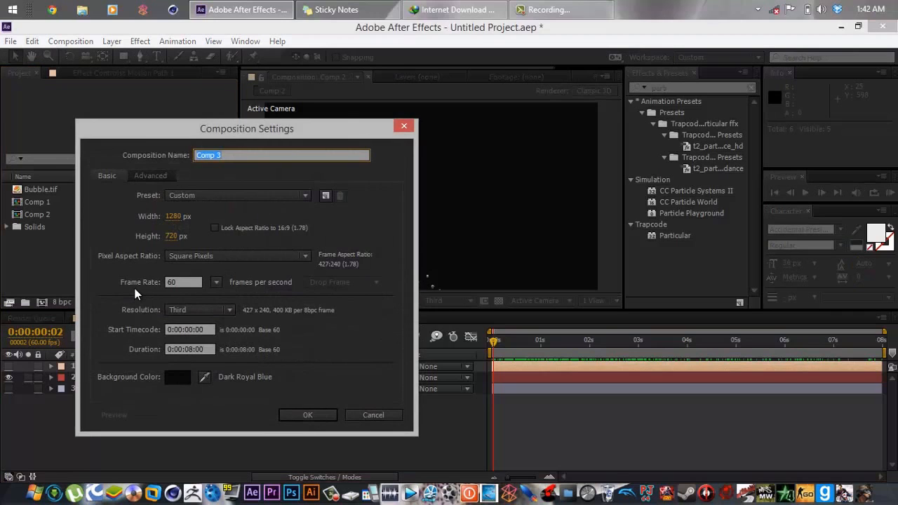
key("Return")
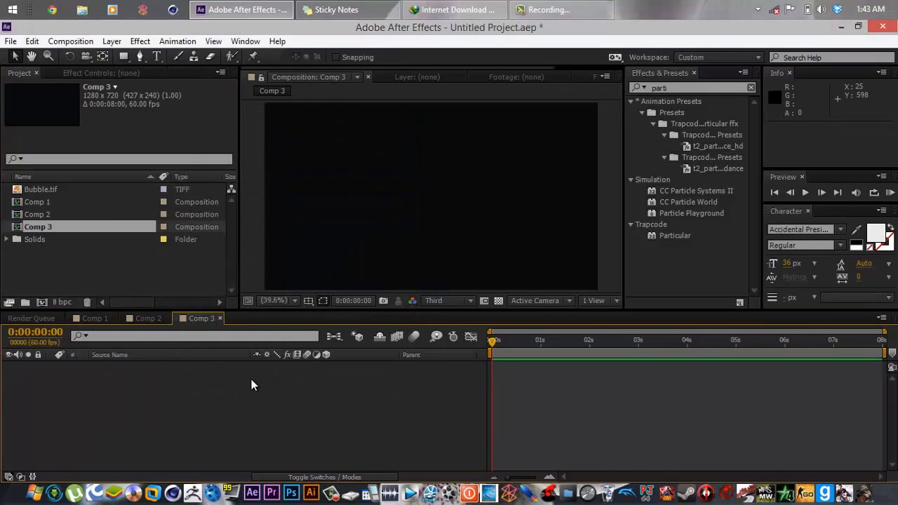
key("ctrl+y")
key("Return")
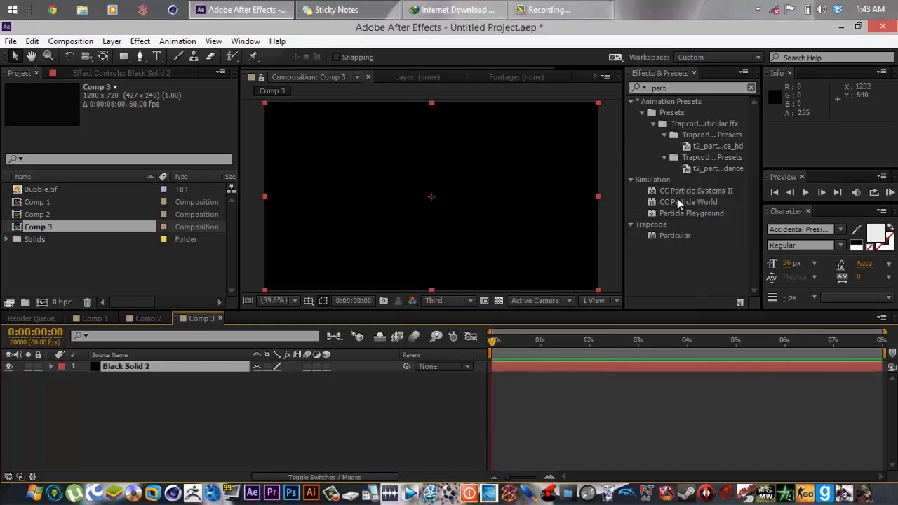
- Apply the Trapcode Particular effect to the black solid
left_click(669, 237)
left_click_drag(682, 237, 566, 366)
left_click(677, 236)
double_click(676, 235)
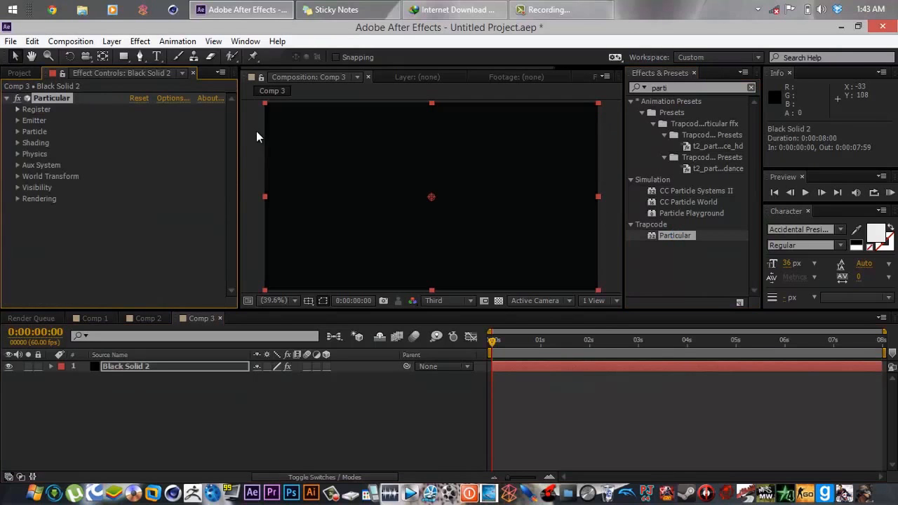
- Set Particular's emitter type to Box and its emission rate to 20 particles per second
left_click(18, 120)
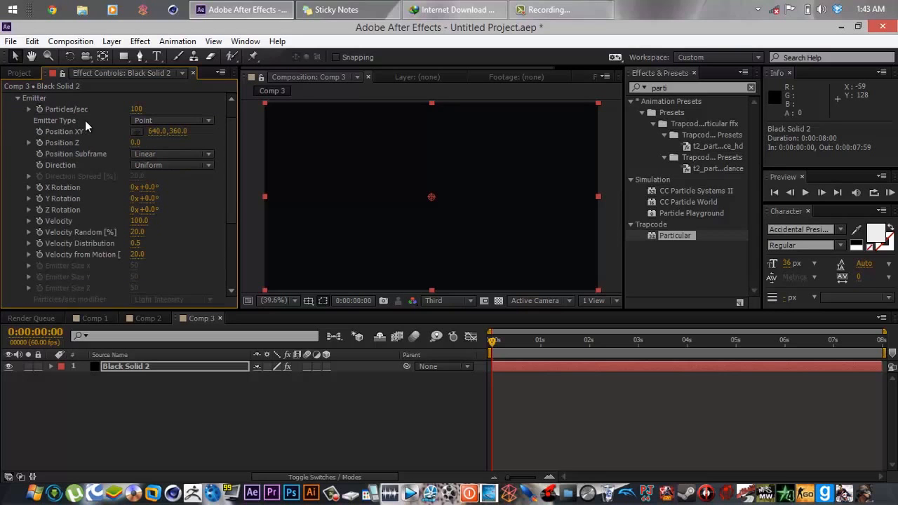
left_click(153, 120)
left_click(158, 144)
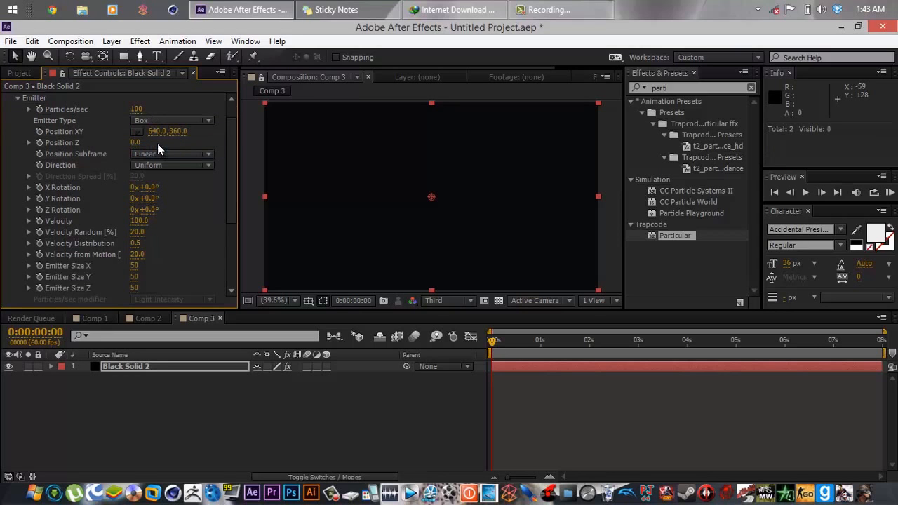
left_click(138, 109)
type("20")
key("Return")
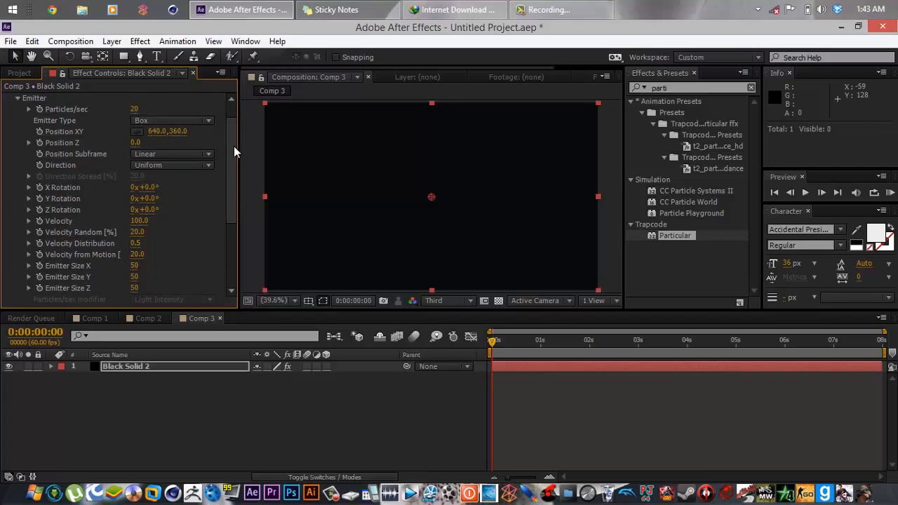
- Set the emitter size to 1280 in X, 720 in Y and 200 in Z
left_click_drag(234, 151, 163, 197)
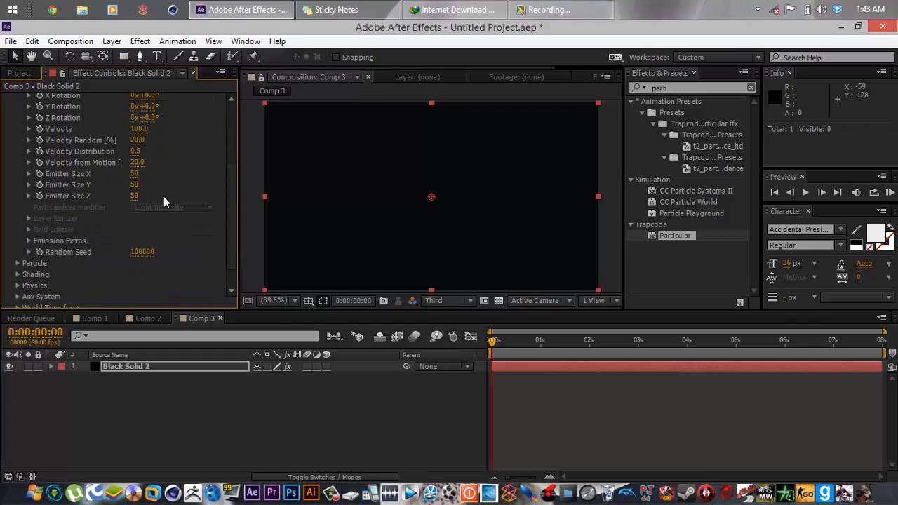
left_click(134, 173)
type("128")
key("Tab")
type("72")
key("Return")
left_click(136, 196)
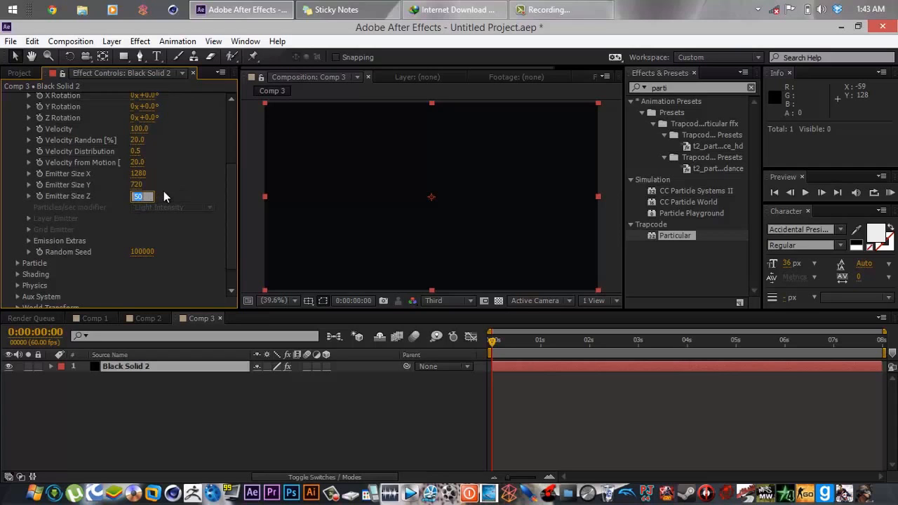
type("200")
key("Return")
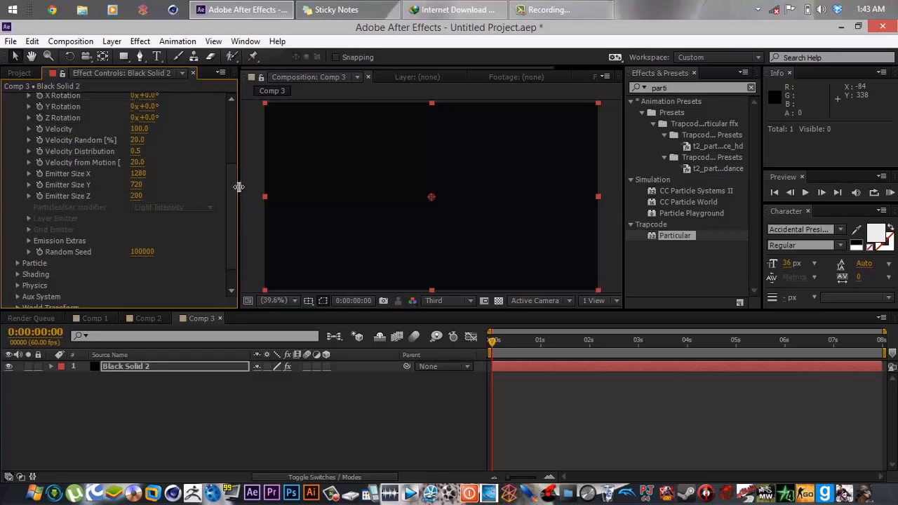
- Set the emitter's Pre Run to 50 in the emission extras
scroll(233, 203, "down", 2)
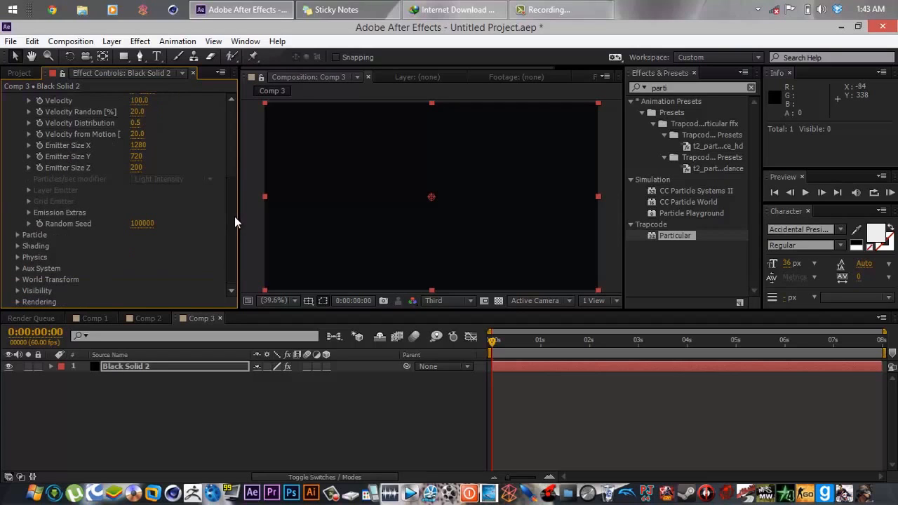
left_click(29, 213)
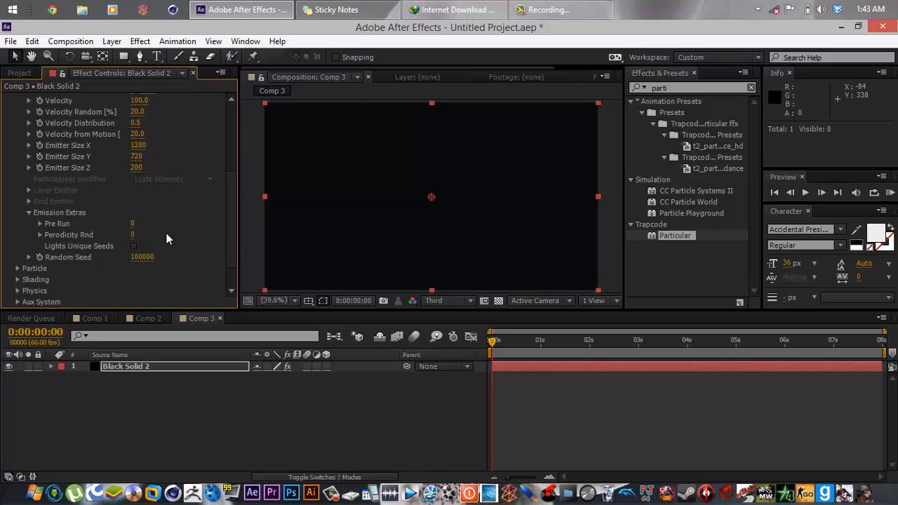
left_click(132, 223)
type("50")
key("Return")
left_click(264, 447)
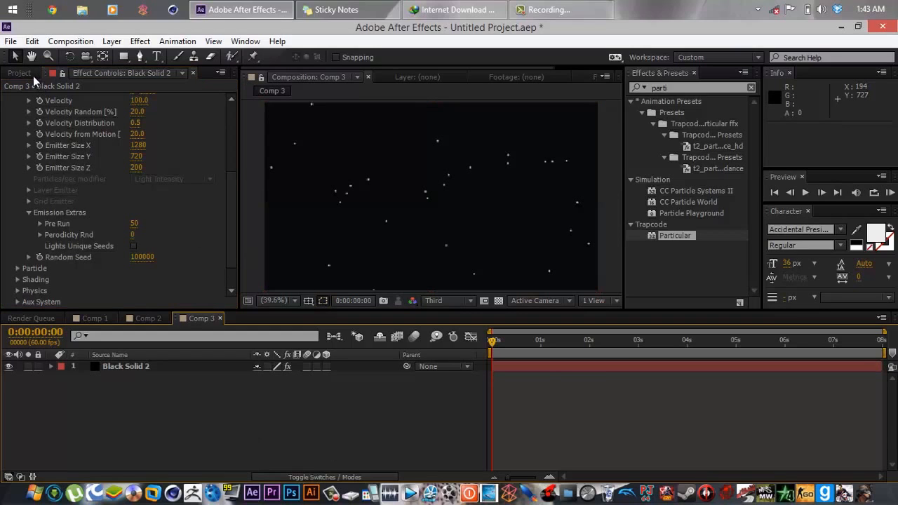
- Change the particle type to Sprite and reveal its texture settings
left_click_drag(228, 208, 230, 247)
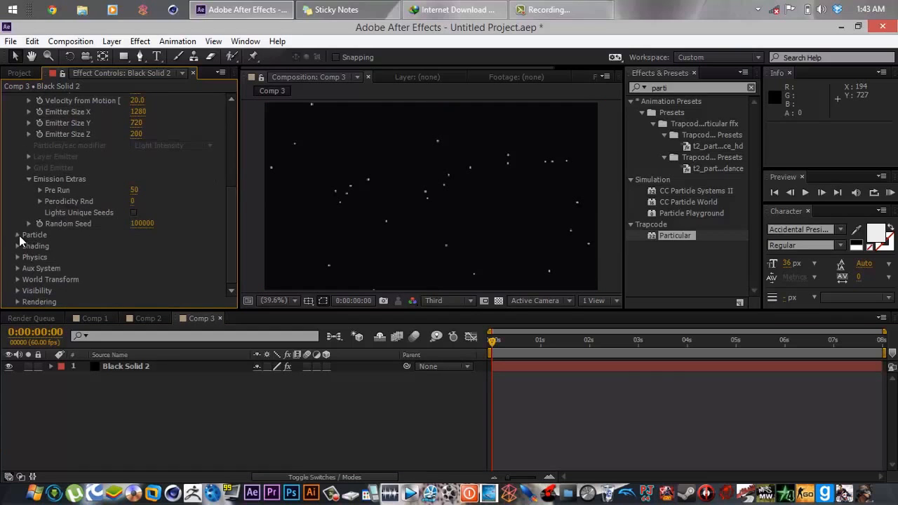
left_click(19, 235)
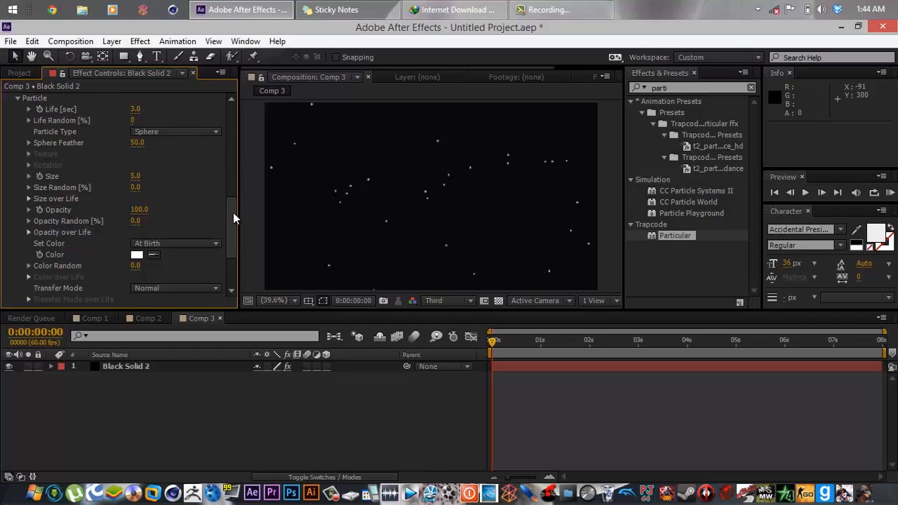
left_click_drag(233, 211, 227, 206)
left_click(198, 147)
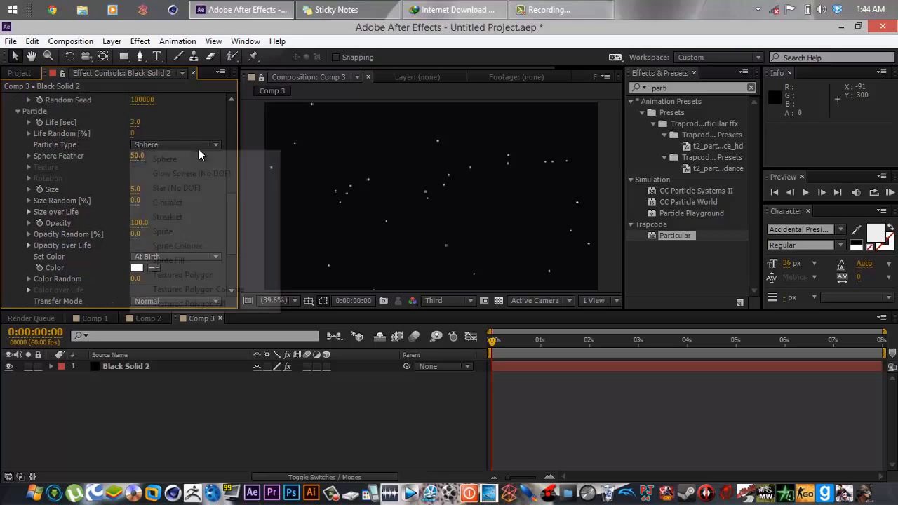
left_click(200, 231)
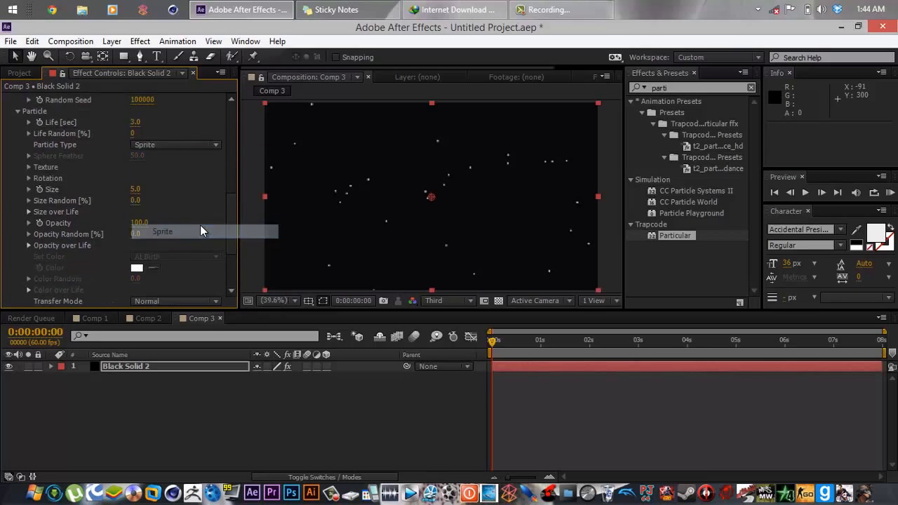
left_click(31, 169)
- Add Bubble.tif to the composition beneath the black solid and hide its layer
left_click(19, 73)
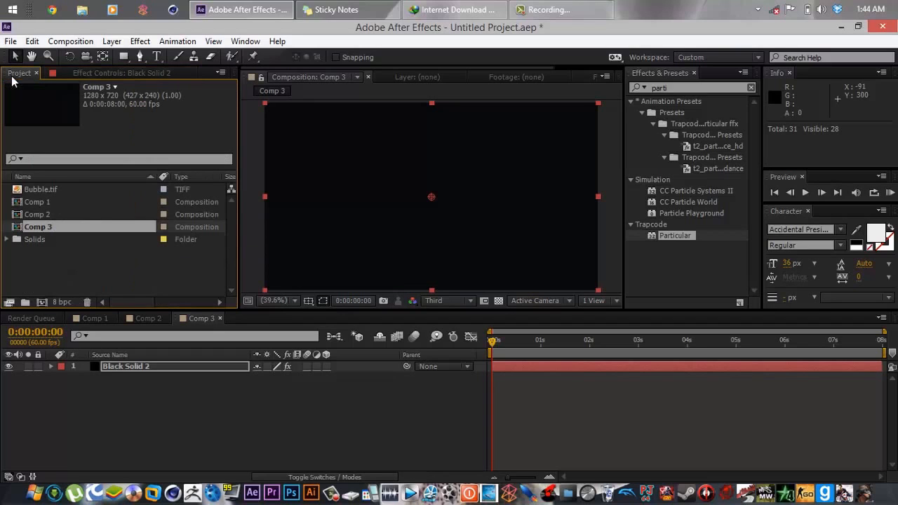
left_click(45, 191)
left_click_drag(59, 205, 89, 393)
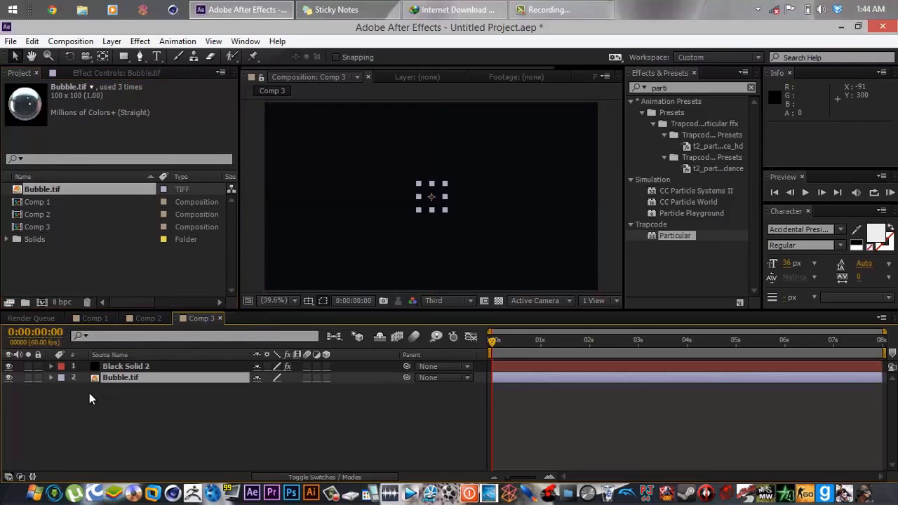
left_click(8, 378)
- Assign the Bubble.tif layer as the particle texture of Particular on the black solid
left_click(107, 74)
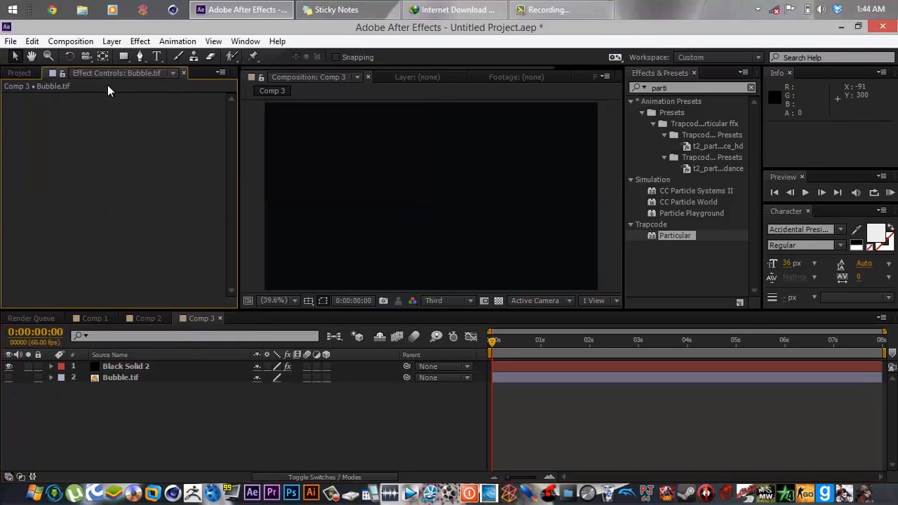
left_click(131, 367)
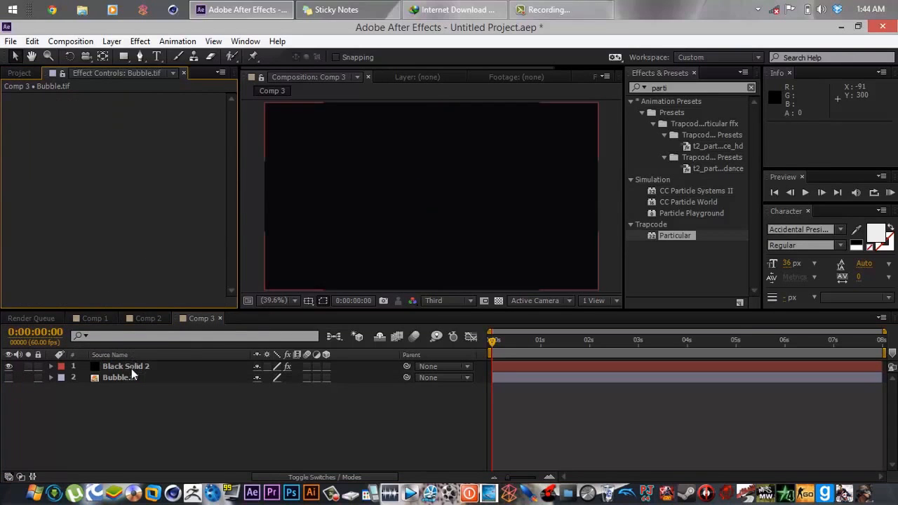
left_click_drag(230, 144, 231, 216)
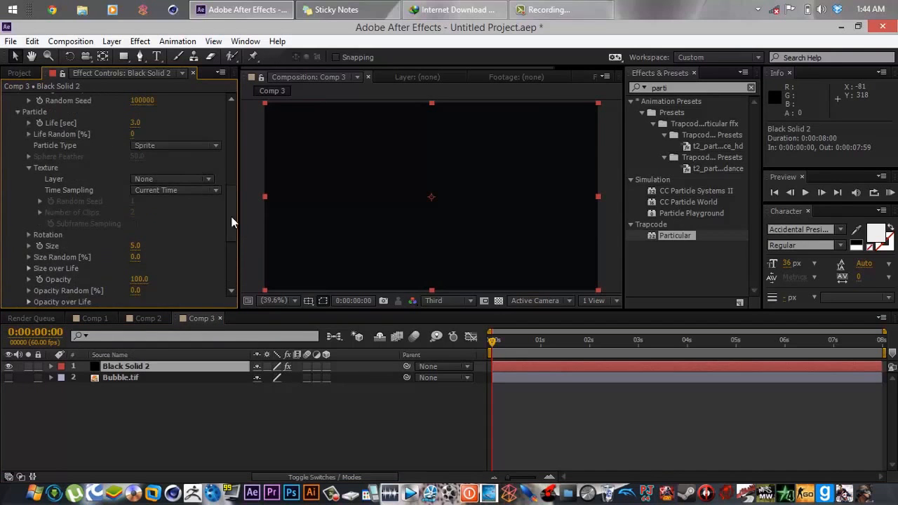
left_click(205, 178)
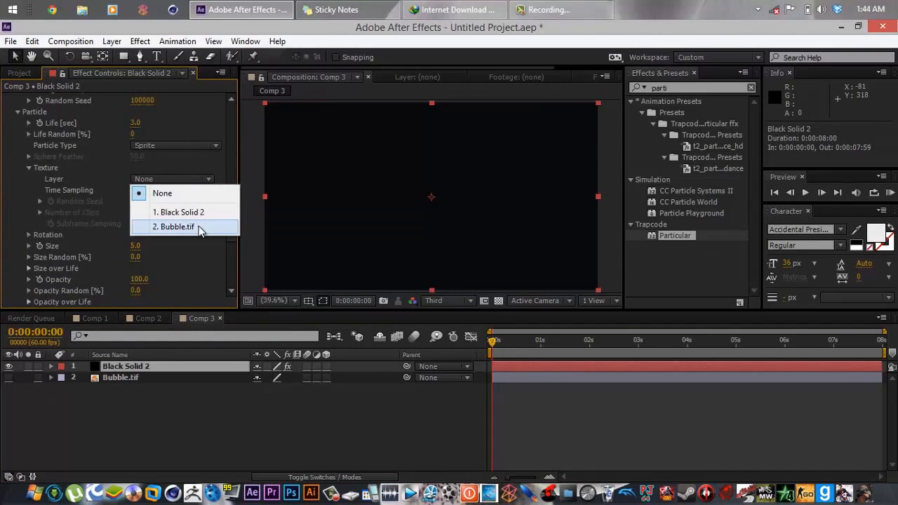
left_click(198, 225)
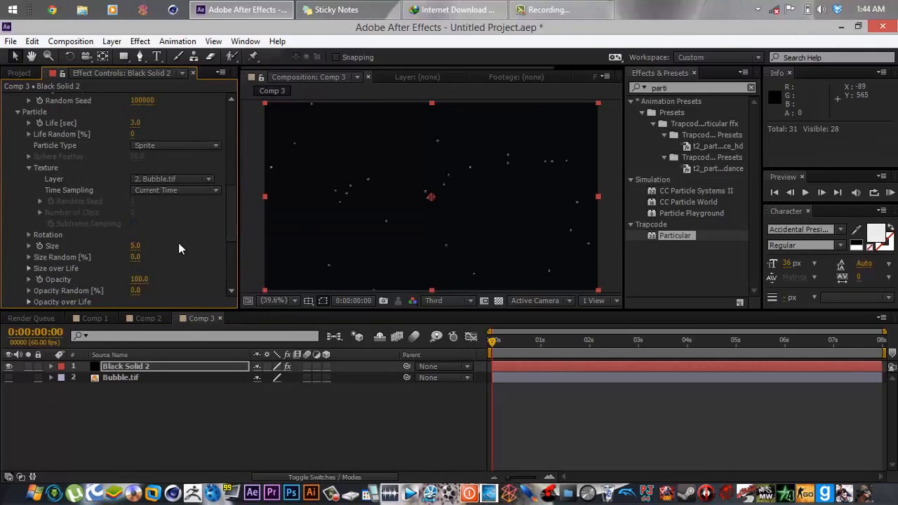
- Set the particle size to 10 and the size randomness to 20%
left_click(134, 246)
type("10")
key("Return")
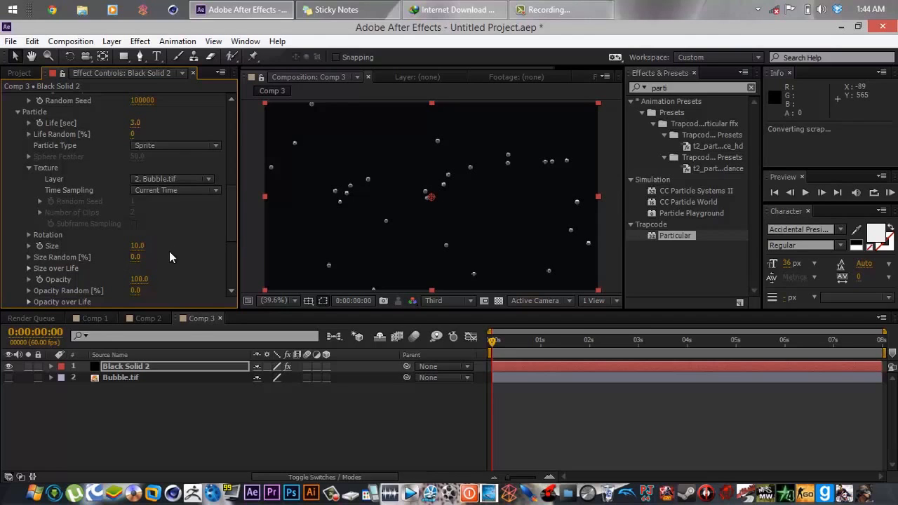
left_click(136, 257)
type("20")
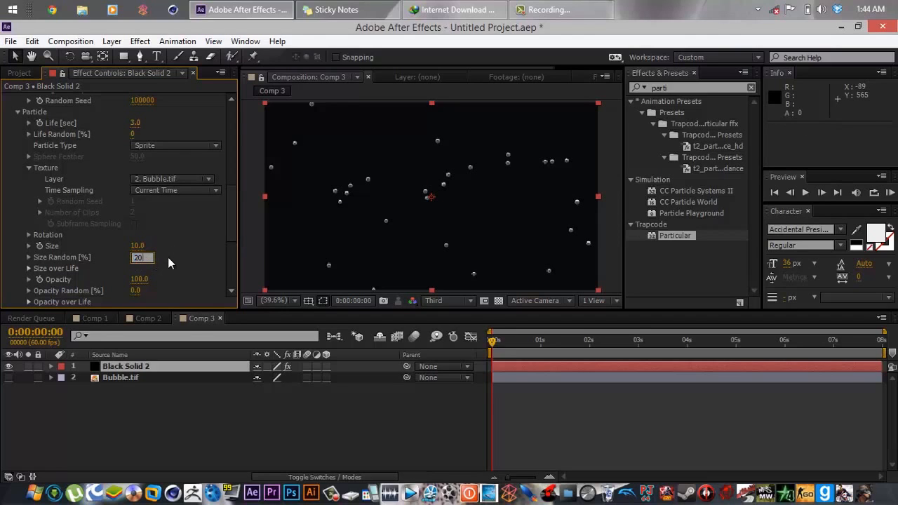
key("Return")
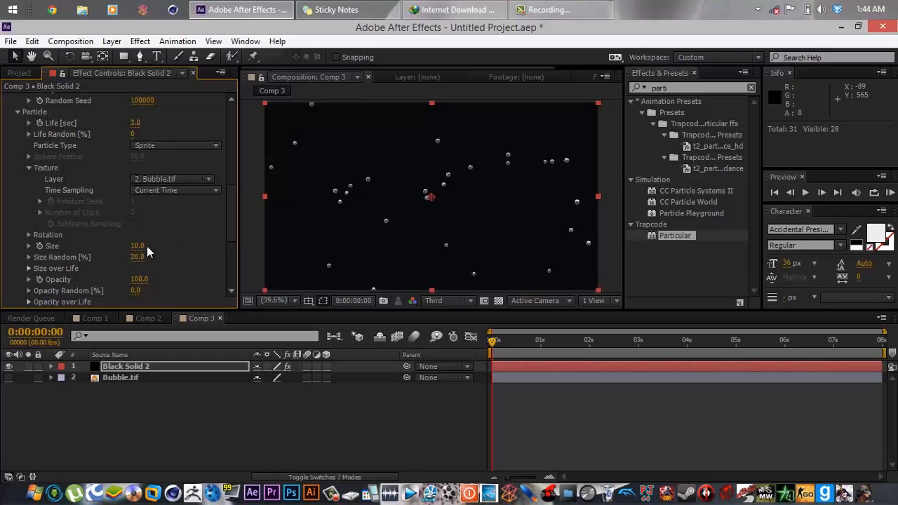
- Set the particle size to 15 and the size randomness to 83%
left_click(140, 246)
type("15")
key("Return")
left_click_drag(143, 260, 258, 257)
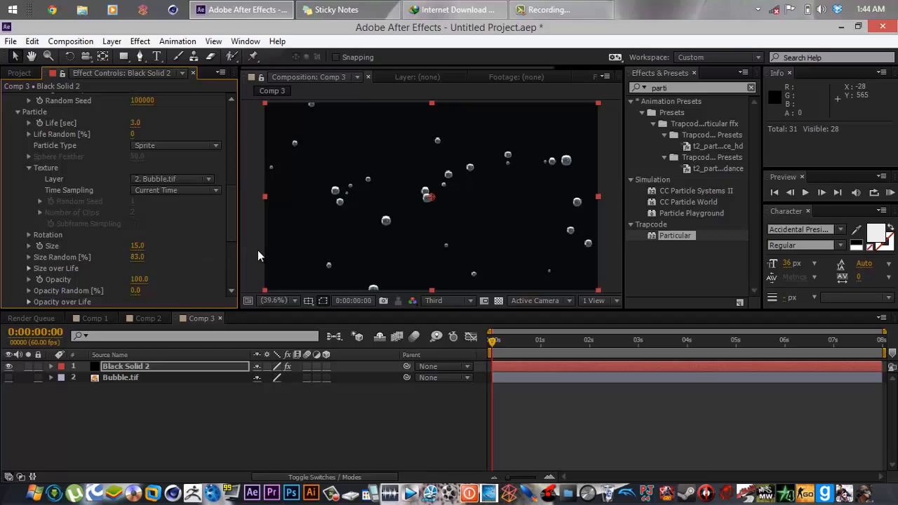
- Set the particle size to 12 and preview the bubbles
left_click(138, 246)
type("12")
key("Return")
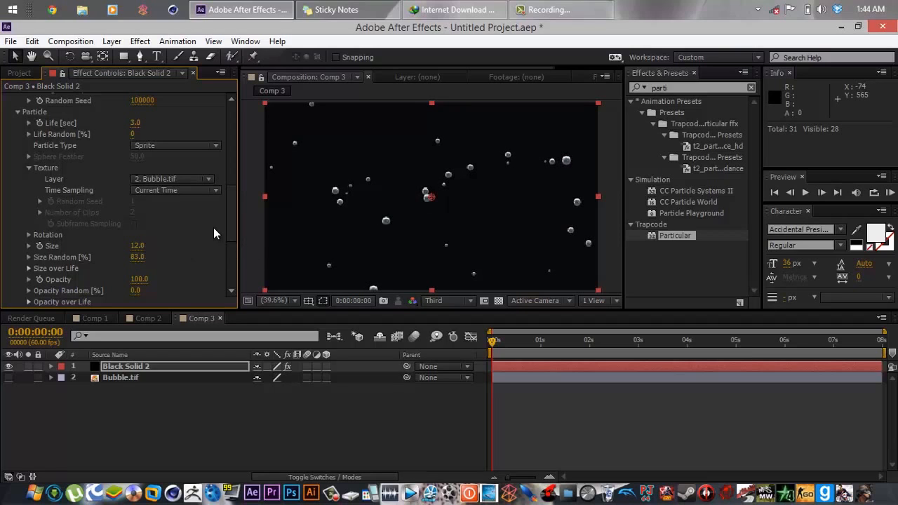
left_click_drag(229, 226, 232, 248)
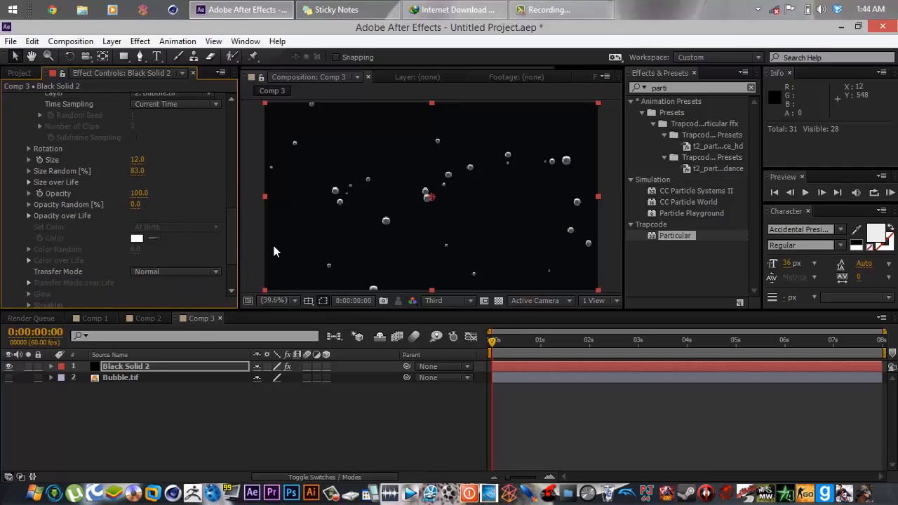
mouse_move(494, 341)
left_mouse_down()
mouse_move(549, 335)
mouse_move(474, 333)
mouse_move(559, 325)
mouse_move(485, 327)
left_mouse_up()
- Set the Air Resistance to 0.1 in Particular's Air physics settings
left_click_drag(231, 205, 235, 89)
left_click_drag(233, 123, 232, 239)
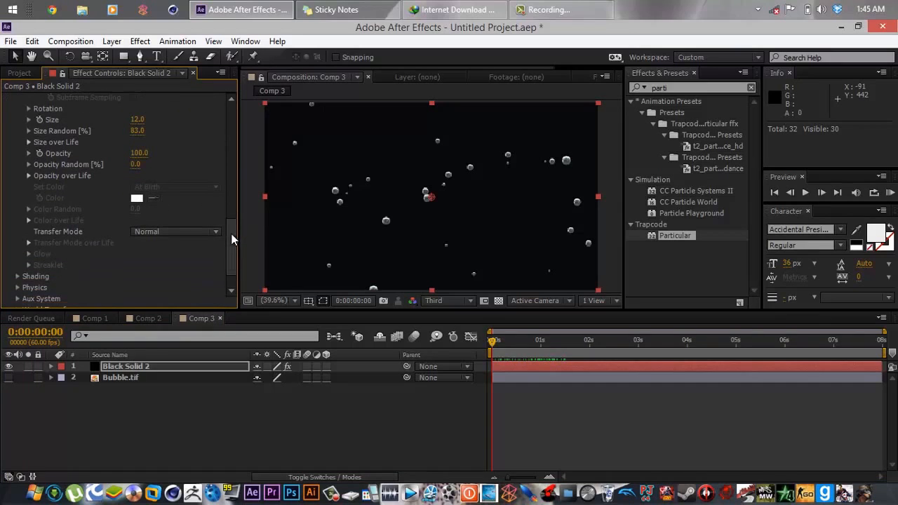
left_click(18, 288)
left_click_drag(231, 236, 231, 253)
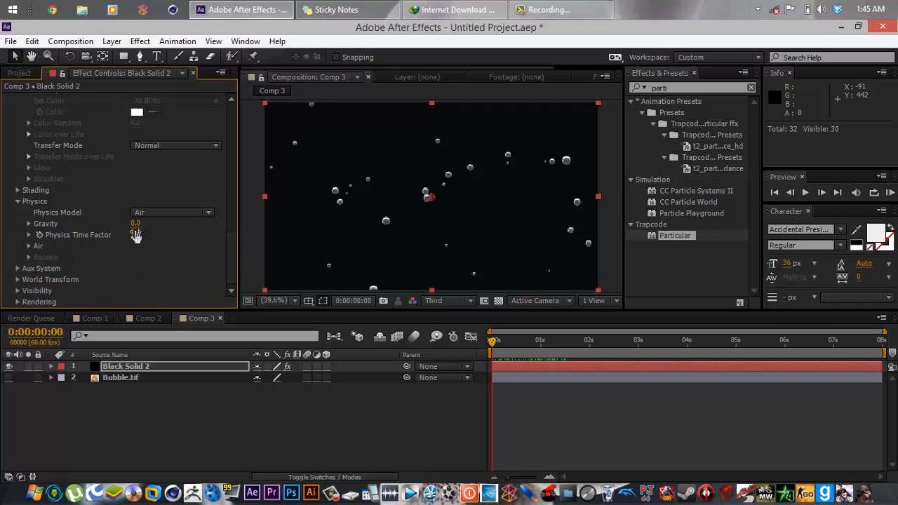
left_click(29, 246)
scroll(195, 237, "down", 3)
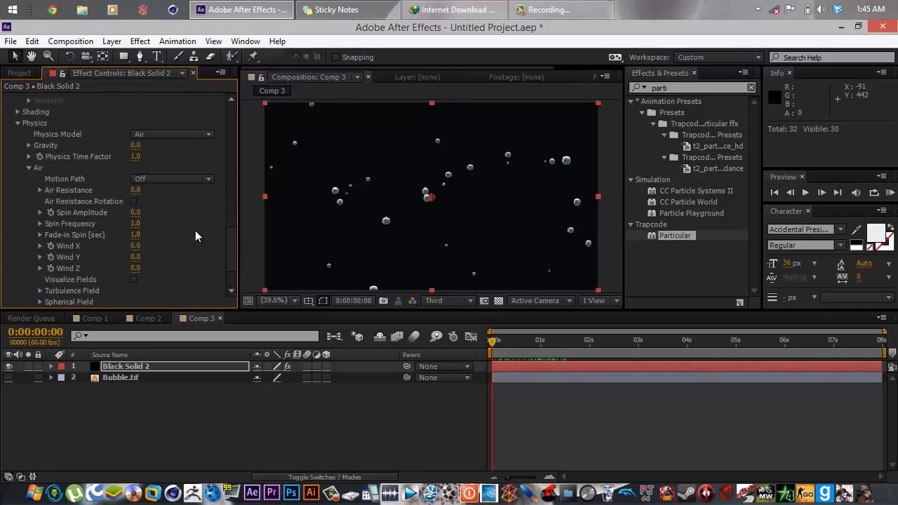
scroll(230, 240, "down", 2)
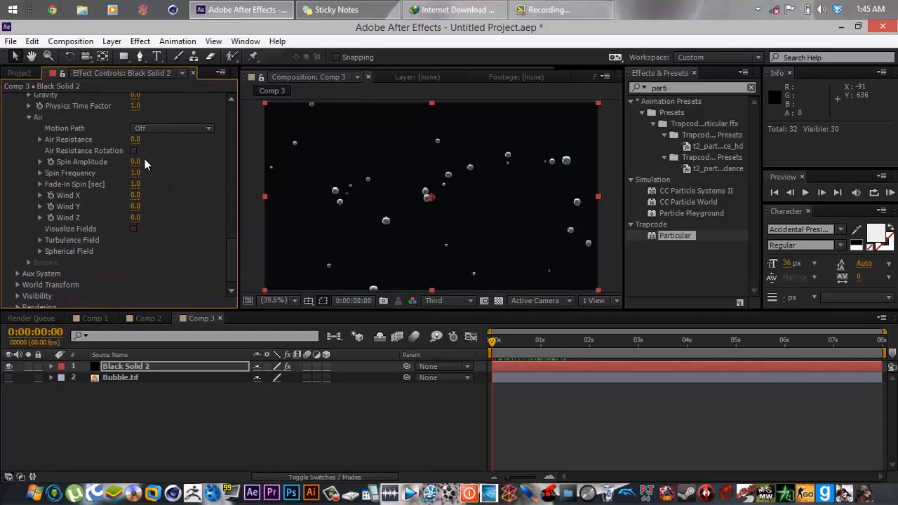
left_click_drag(120, 139, 121, 140)
- Set Particular's physics Gravity to -200
left_click_drag(235, 264, 234, 250)
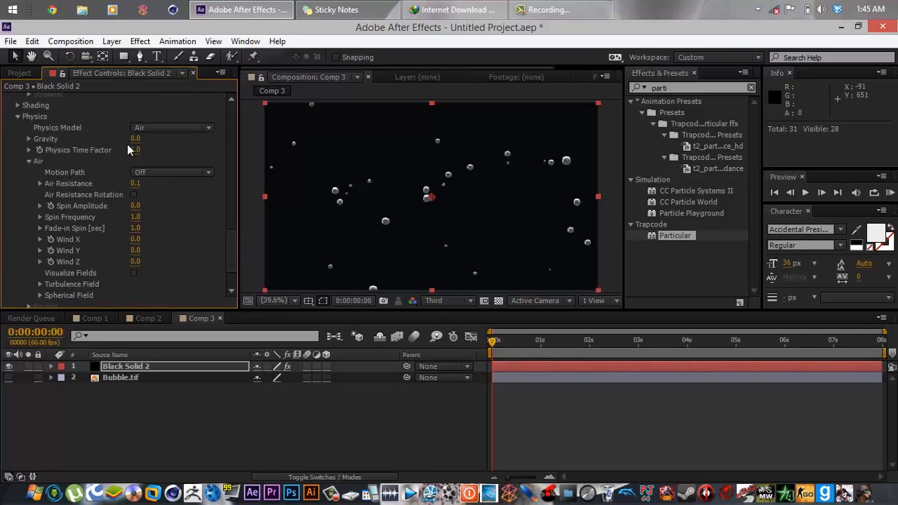
left_click_drag(136, 140, 123, 148)
left_click(140, 139)
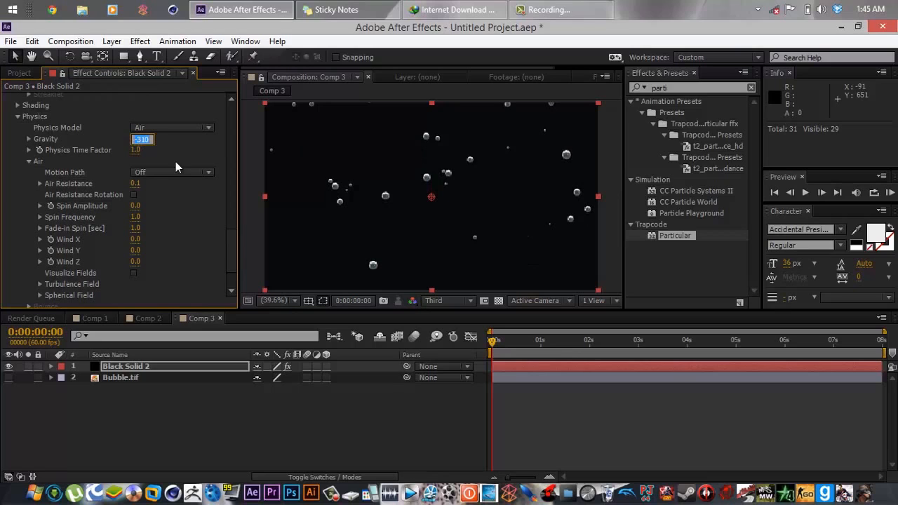
type("-200")
key("Return")
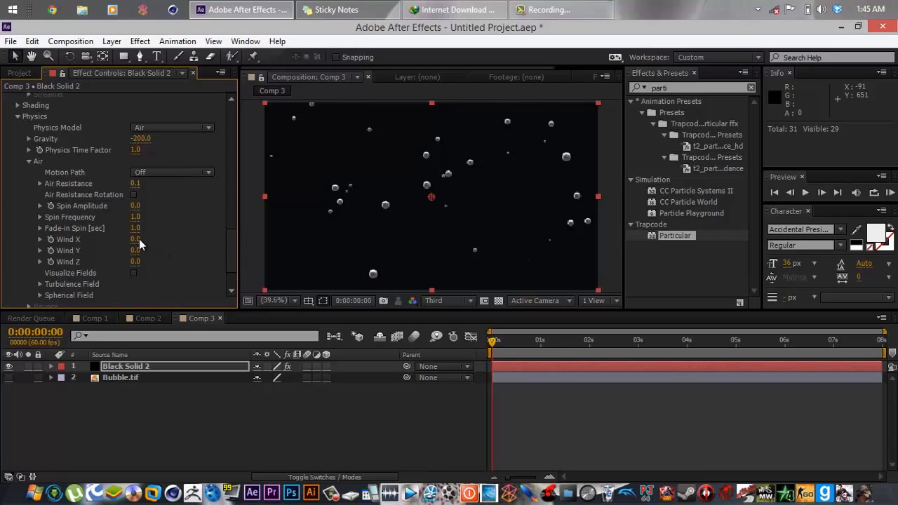
- Try out Wind X and Wind Z values in the Air physics and revert them
left_click_drag(146, 239, 115, 243)
left_click(136, 239)
key("Return")
left_click_drag(137, 260, 151, 257)
key("ctrl+z")
- Preview the motion and set the emitter to 10 particles per second
mouse_move(491, 341)
left_mouse_down()
mouse_move(737, 339)
mouse_move(493, 343)
left_mouse_up()
scroll(232, 210, "up", 1)
scroll(235, 175, "up", 10)
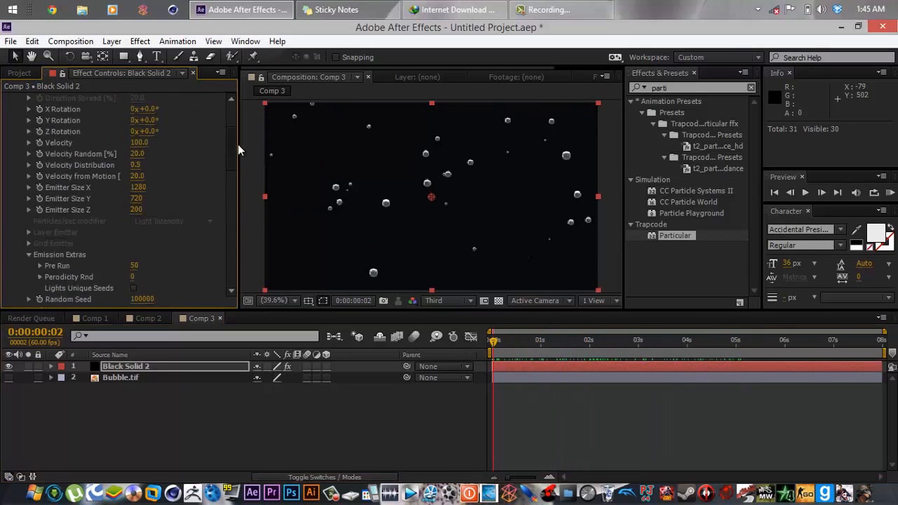
left_click(141, 132)
type("10")
key("Return")
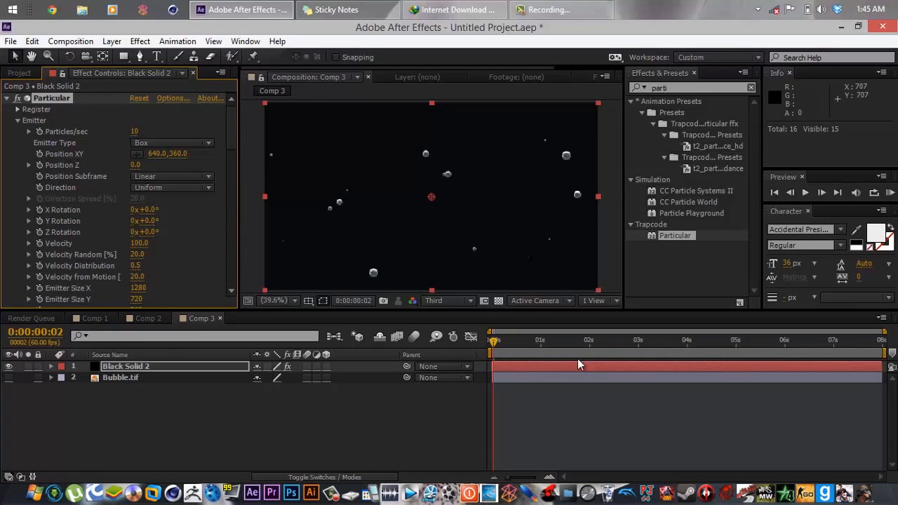
- Preview the bubble animation from the first frame and look through the Particular settings on the black solid
mouse_move(497, 342)
left_mouse_down()
mouse_move(566, 341)
mouse_move(601, 327)
mouse_move(476, 348)
mouse_move(574, 342)
mouse_move(496, 342)
mouse_move(504, 338)
mouse_move(564, 340)
mouse_move(489, 351)
left_mouse_up()
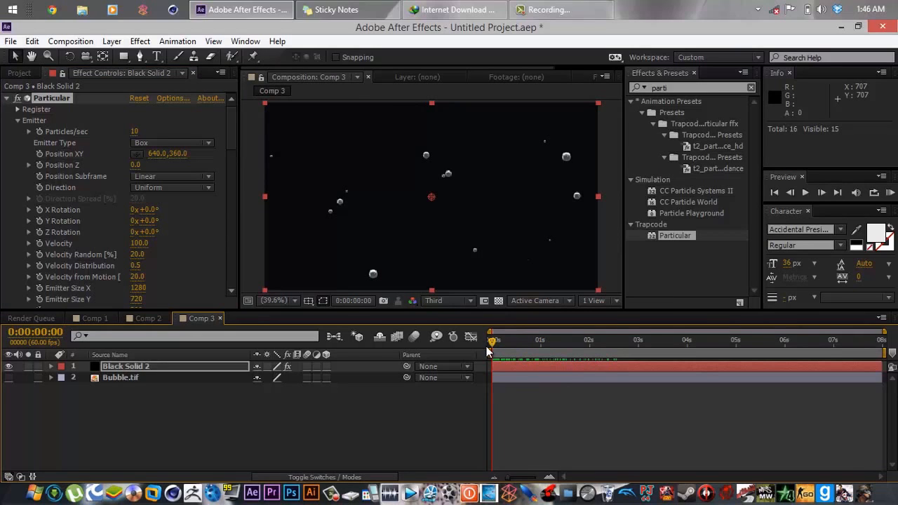
mouse_move(494, 344)
left_mouse_down()
mouse_move(545, 341)
mouse_move(494, 342)
left_mouse_up()
mouse_move(494, 342)
left_mouse_down()
mouse_move(653, 343)
mouse_move(494, 341)
left_mouse_up()
scroll(228, 140, "down", 5)
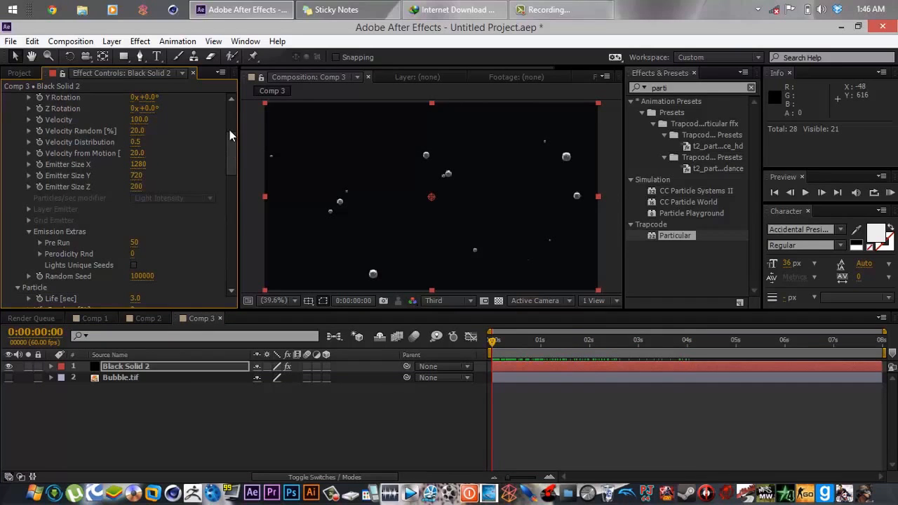
scroll(229, 117, "up", 5)
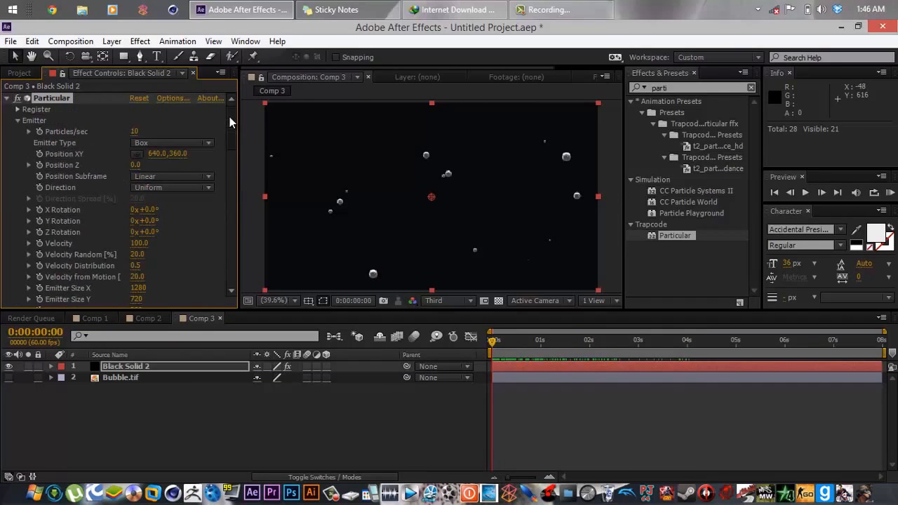
left_click(173, 366)
left_click_drag(231, 126, 228, 260)
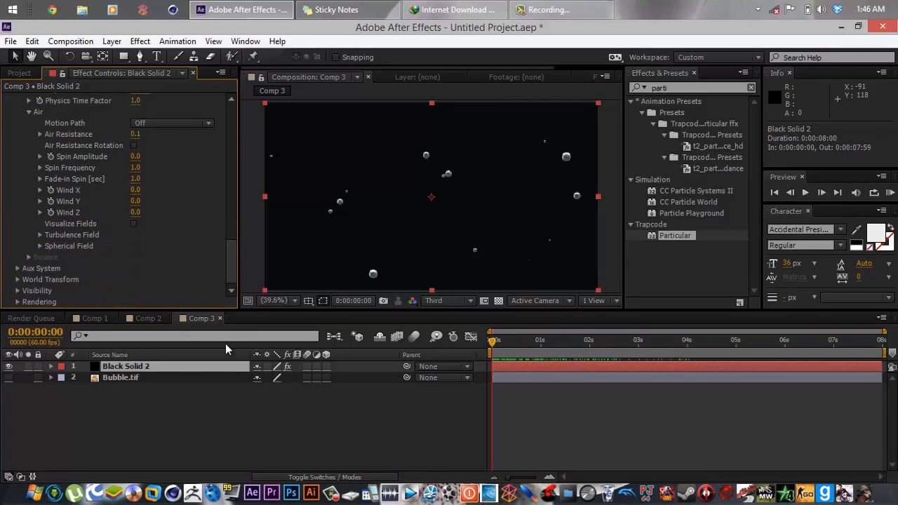
left_click(217, 414)
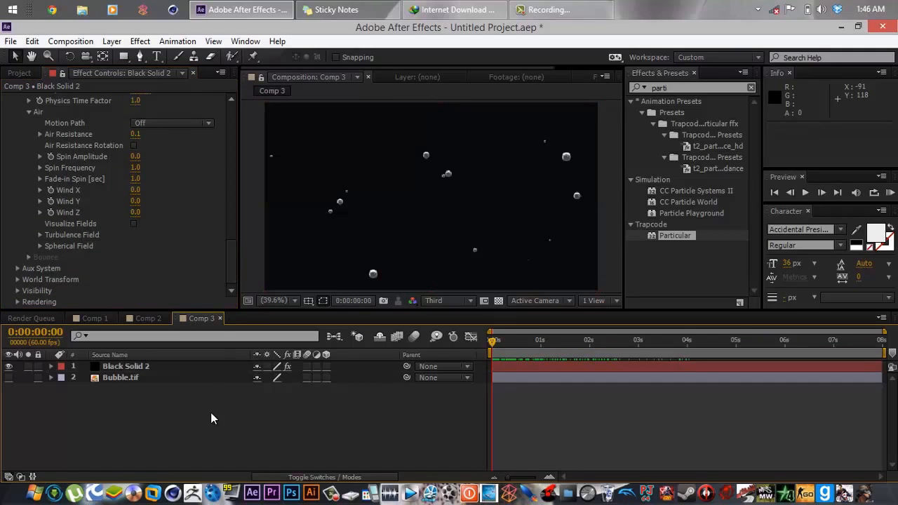
- Change the emitter type to Point and move the emitter to the bottom centre of the frame, at about 634.9, 721.3
left_click(173, 365)
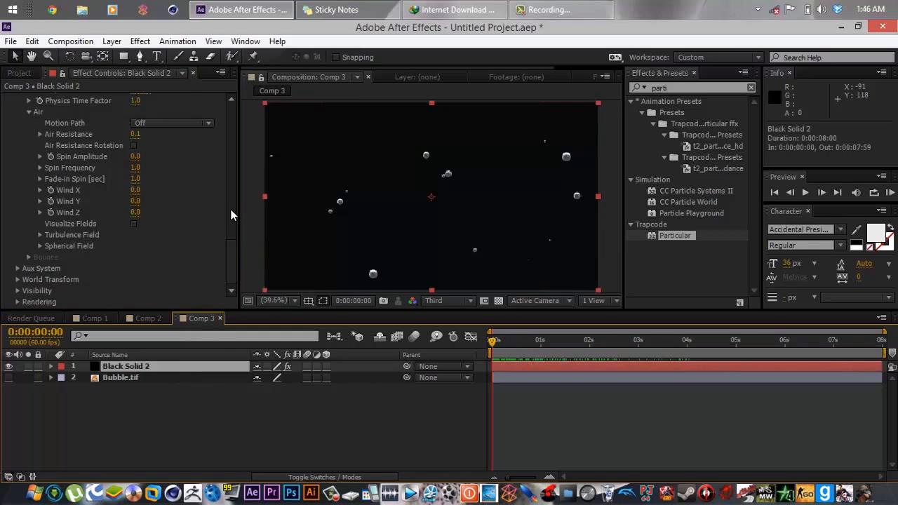
left_click_drag(230, 247, 234, 91)
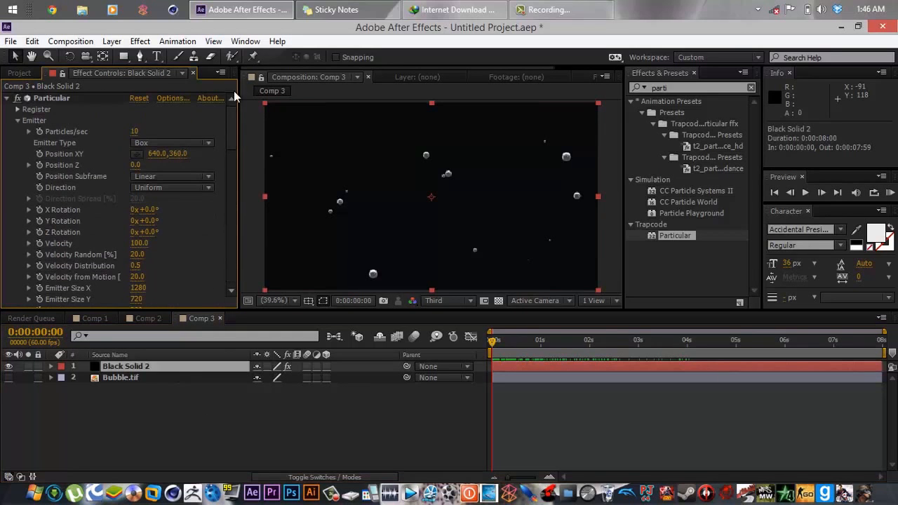
left_click(177, 149)
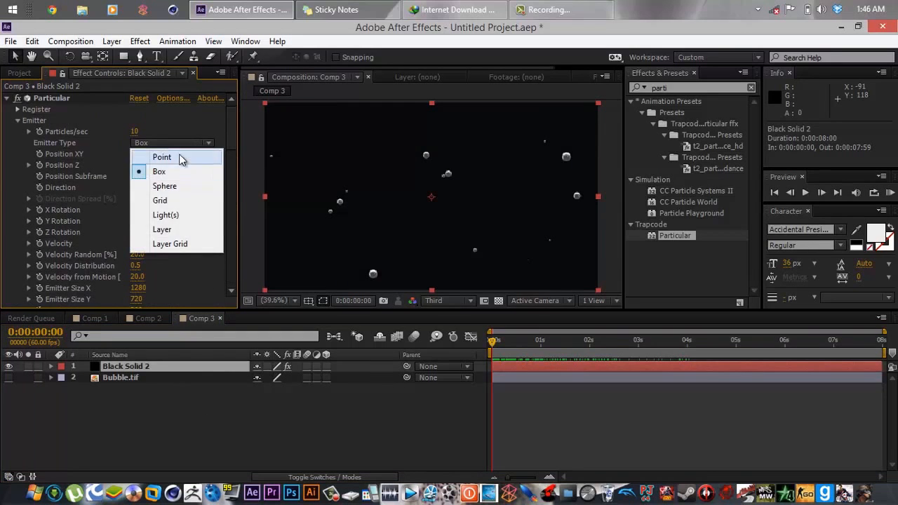
left_click(178, 151)
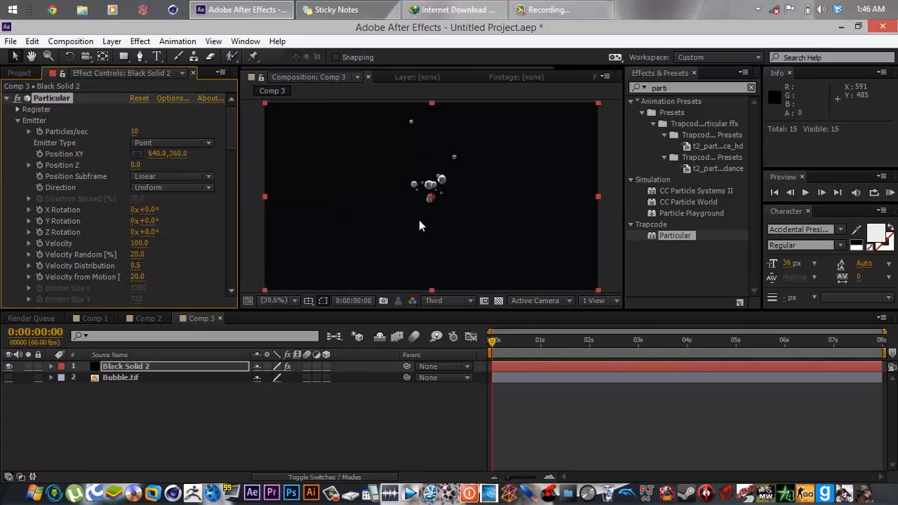
left_click_drag(432, 197, 431, 291)
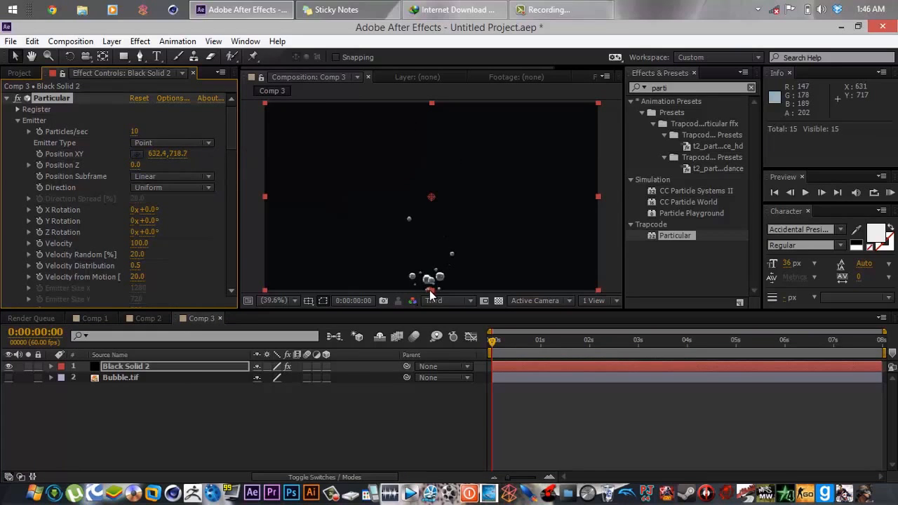
left_click(238, 424)
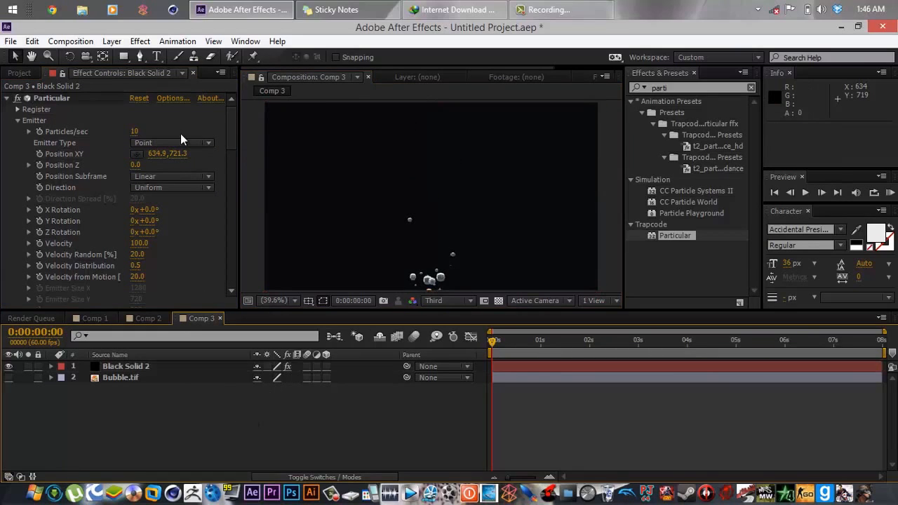
- Add a white point light with 100% intensity and no falloff to the composition
left_click(140, 42)
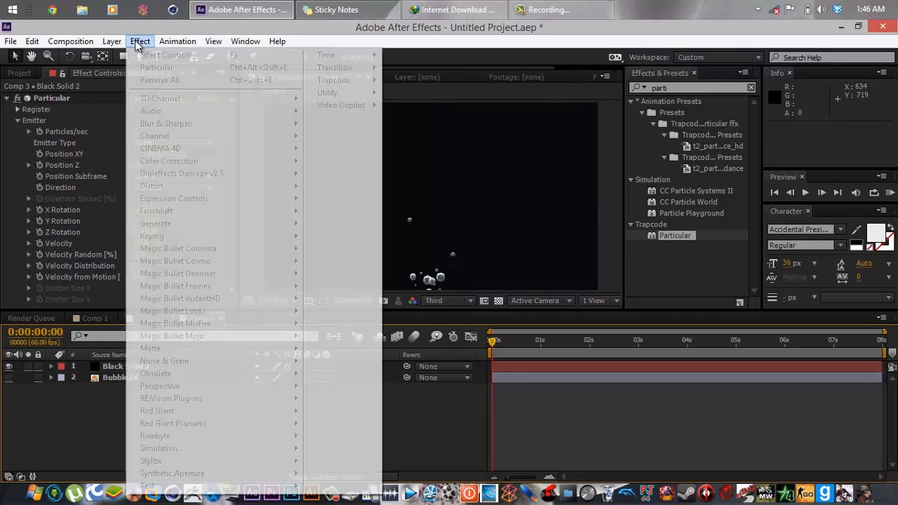
mouse_move(111, 42)
mouse_move(153, 19)
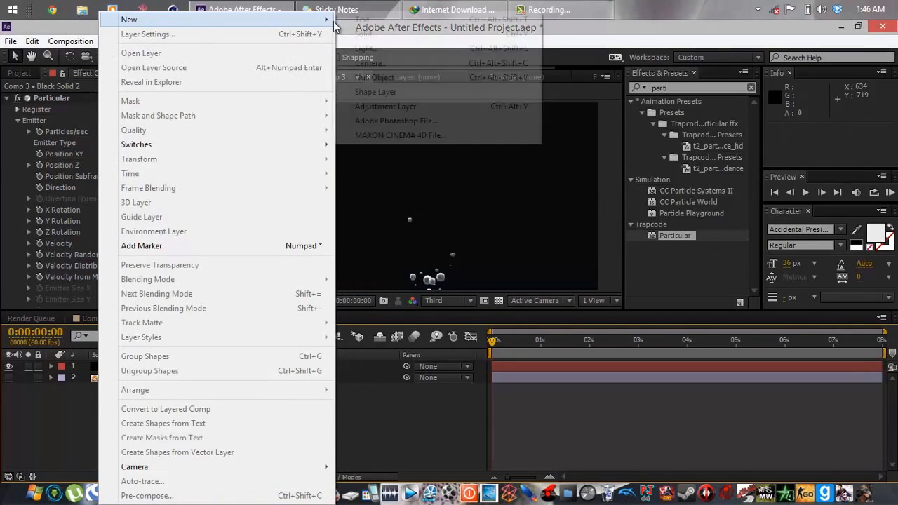
left_click(426, 47)
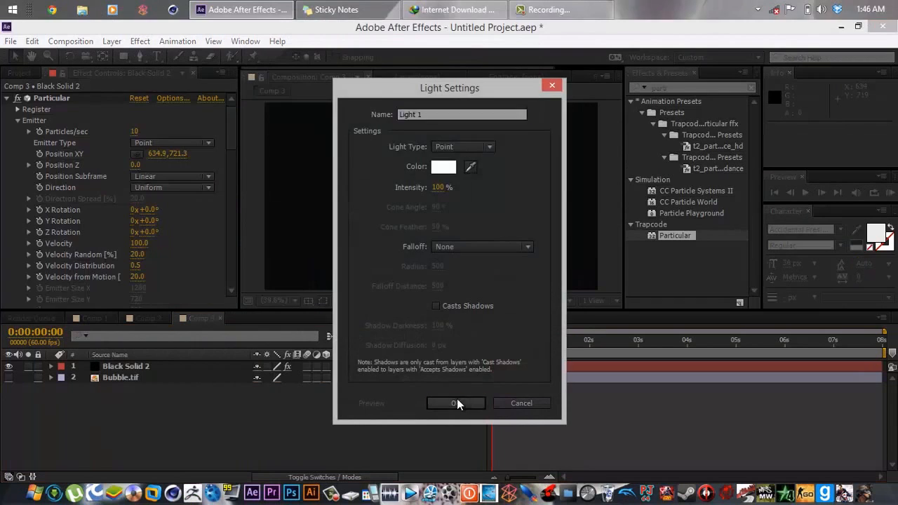
left_click(456, 401)
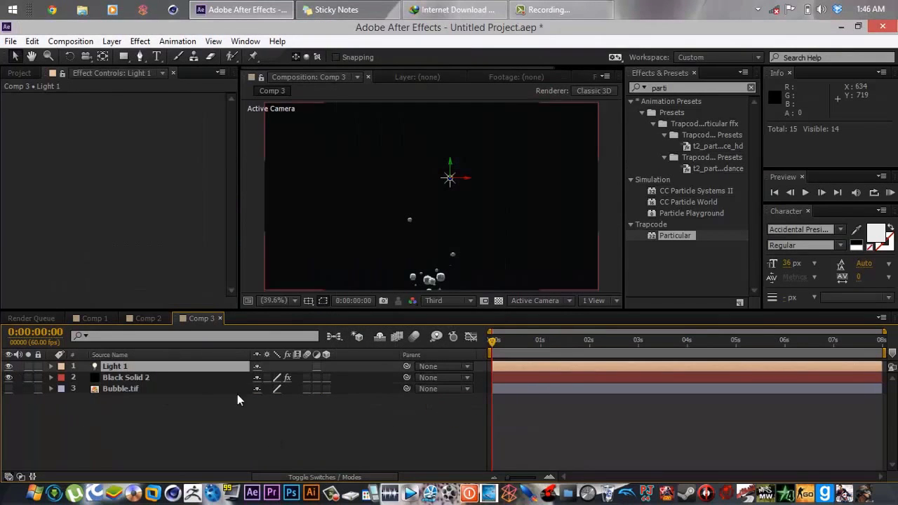
- Move the light to the bottom centre of the frame, at about 635.2, 630, -444.4, and keyframe its position at frame 0
left_click_drag(453, 177, 452, 293)
key("p")
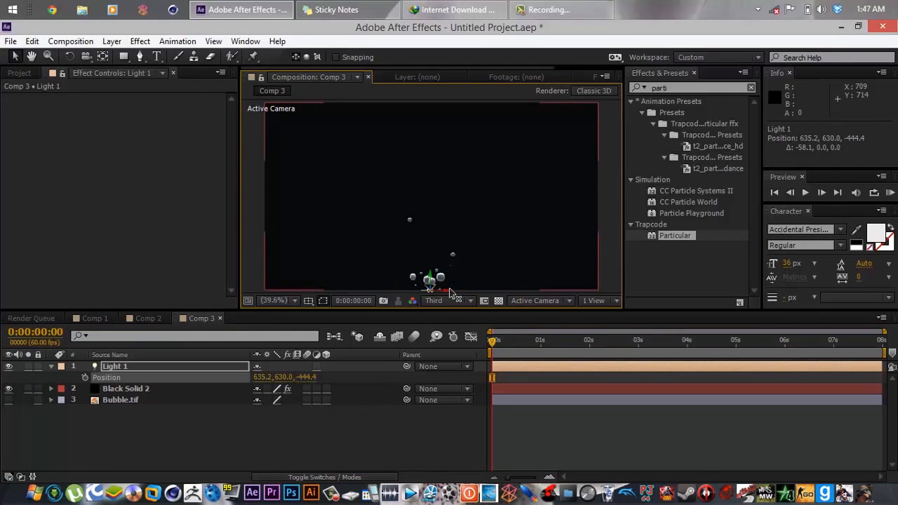
left_click(83, 377)
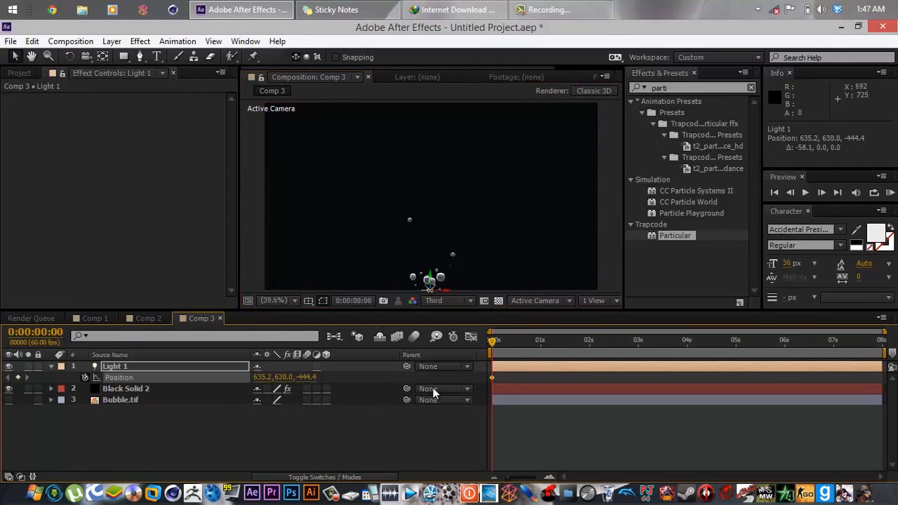
- At frame 19, move the light straight up past the frame's upper edge to about 635.2, -62.2, -444.4 as a second position keyframe
left_click(500, 344)
left_click_drag(500, 344, 508, 344)
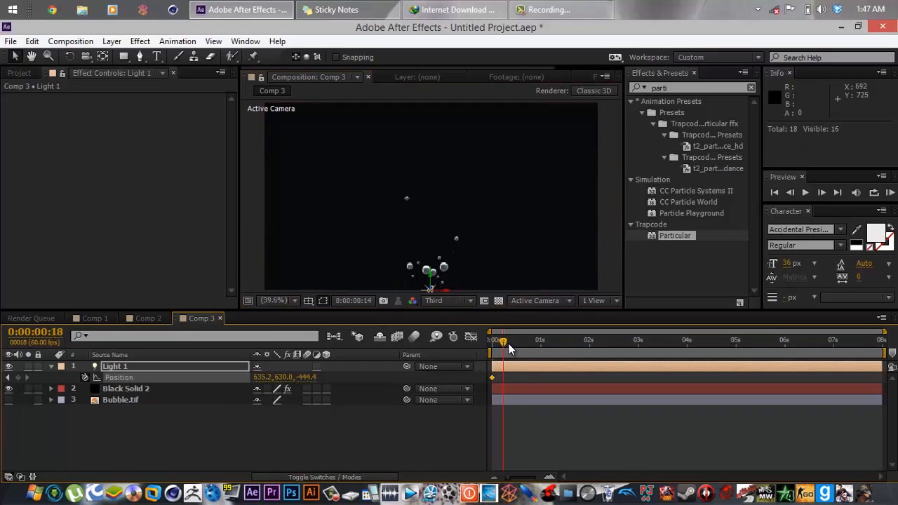
left_click(433, 288)
left_click_drag(434, 287, 425, 96)
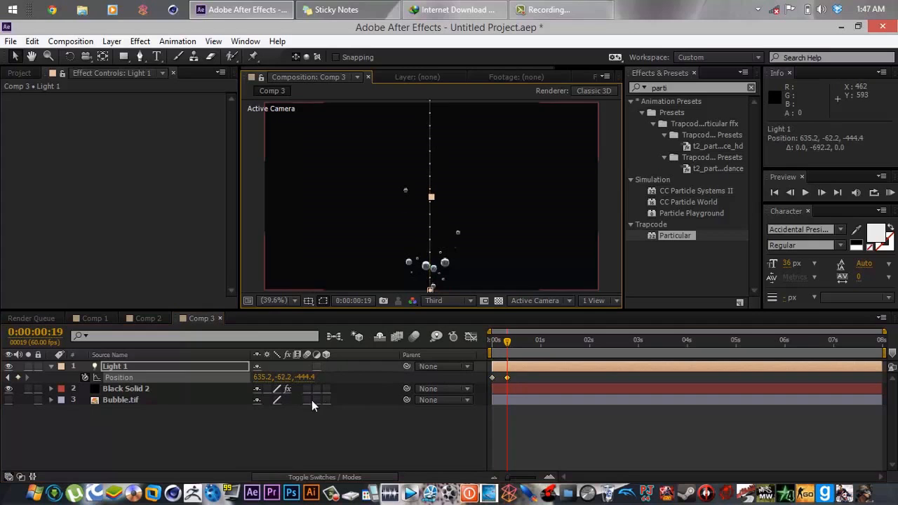
left_click(225, 446)
- Rename the light layer to Motion Path 1
left_click(149, 368)
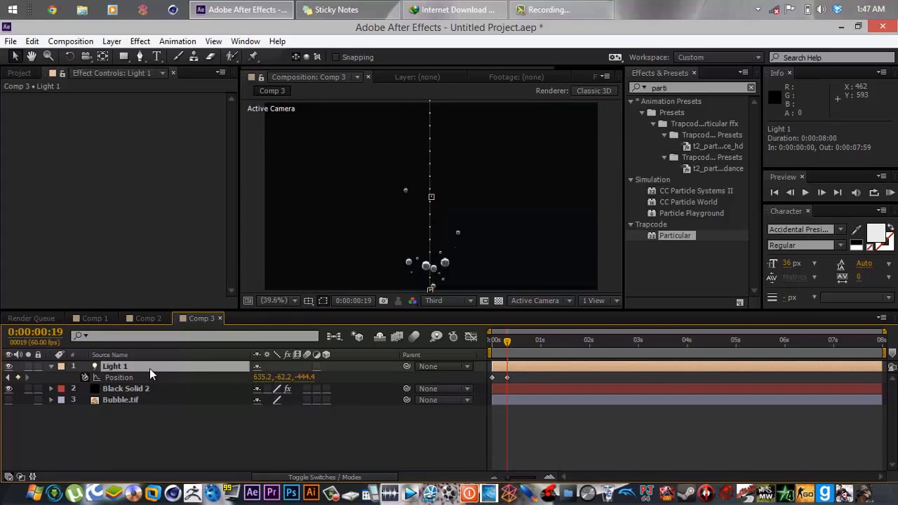
key("u")
key("Return")
type("Motion Path")
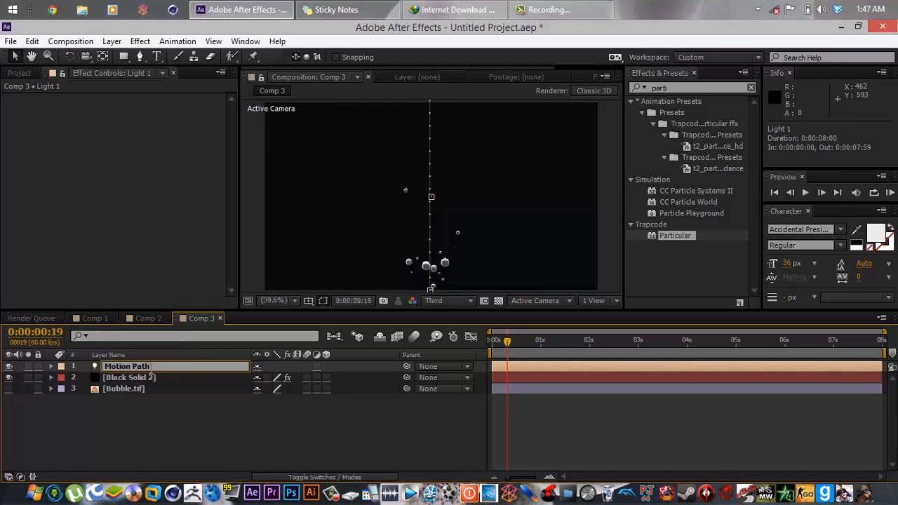
type(" 1")
key("Return")
- Set the Motion Path option in the Air physics of Black Solid 2's Particular effect to 1
left_click(149, 377)
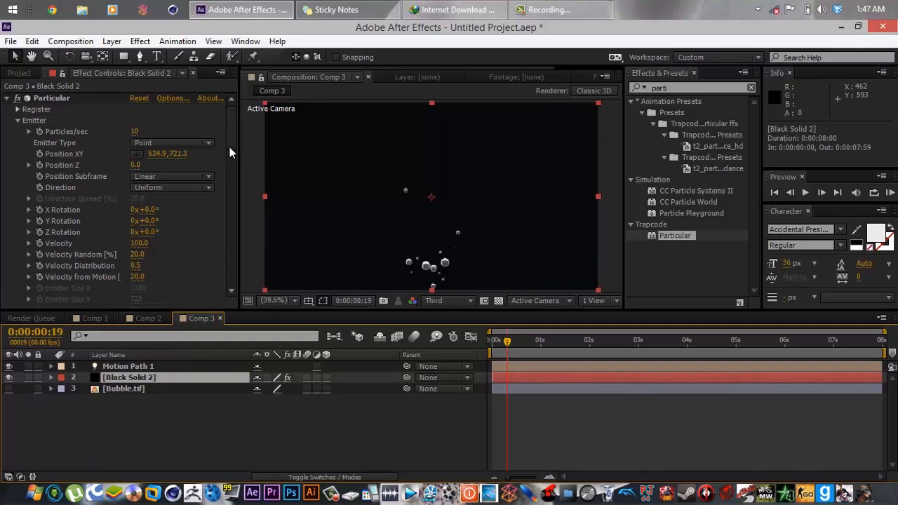
left_click_drag(229, 146, 228, 286)
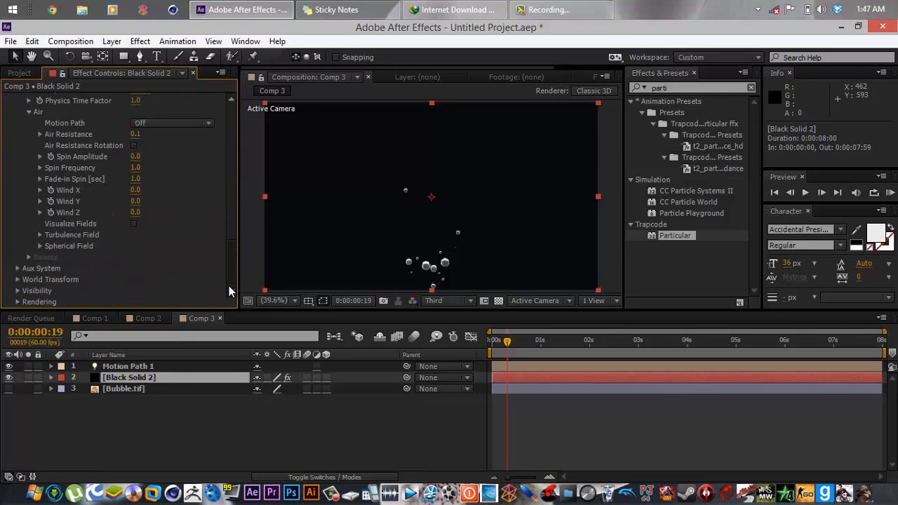
left_click(17, 280)
left_click(17, 237)
left_click(152, 122)
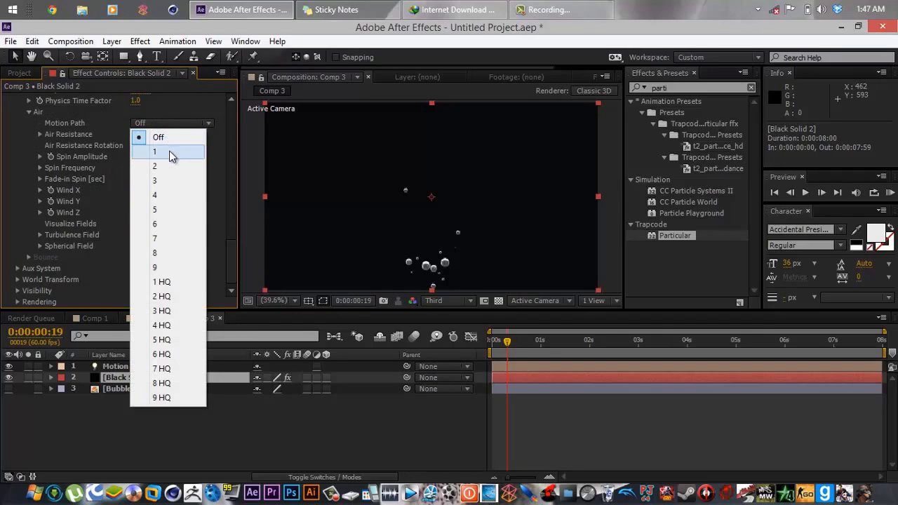
left_click(172, 153)
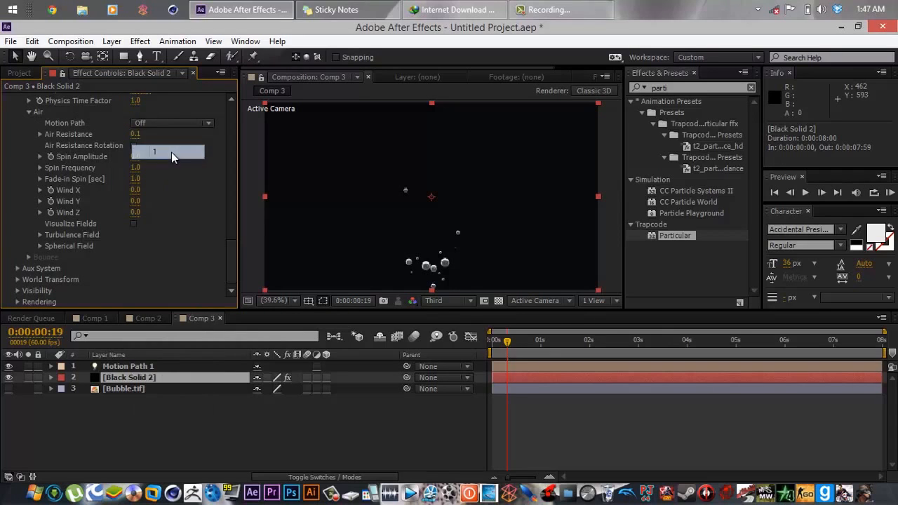
- Set Particular's Wind X to 81 and Wind Z to 25, scrubbing through the bubble animation and returning to frame 0
left_click_drag(515, 341, 567, 341)
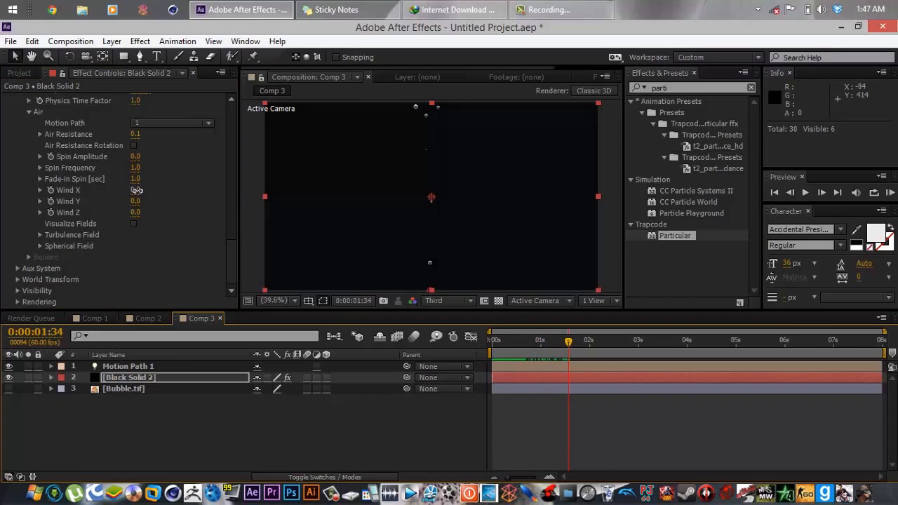
left_click_drag(141, 191, 188, 189)
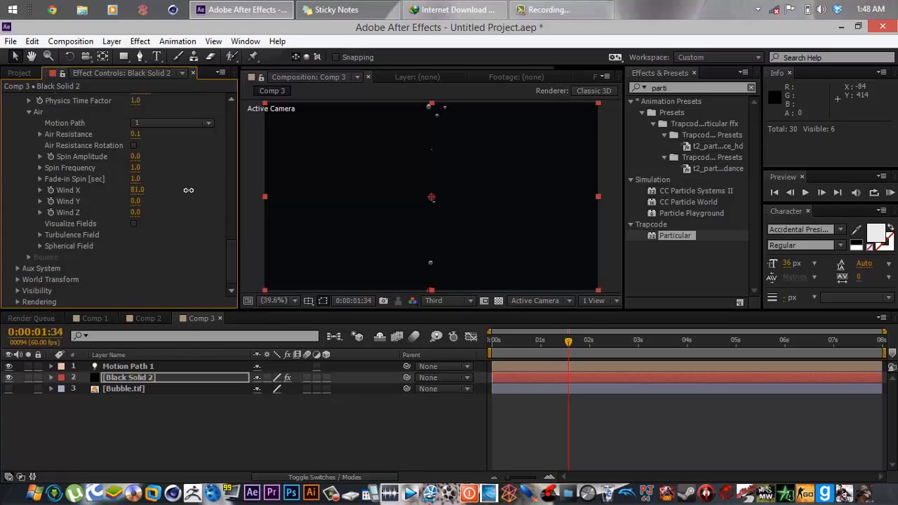
left_click_drag(495, 341, 580, 342)
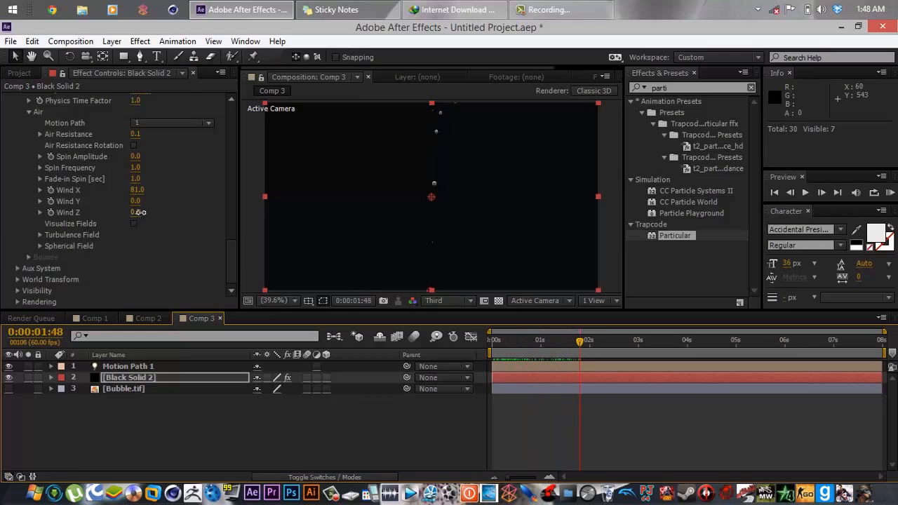
left_click_drag(139, 212, 158, 212)
left_click_drag(496, 341, 565, 348)
left_click(489, 347)
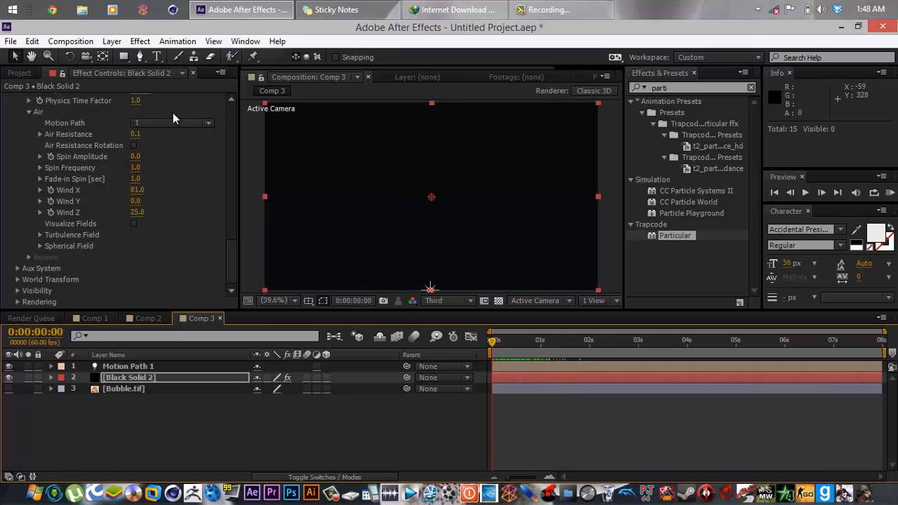
left_click(144, 45)
left_click(91, 403)
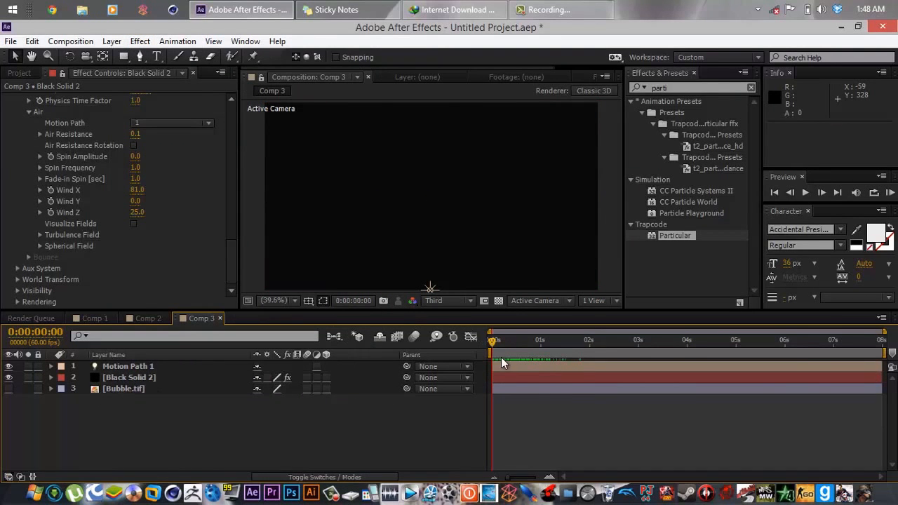
left_click_drag(506, 341, 486, 345)
left_click(11, 41)
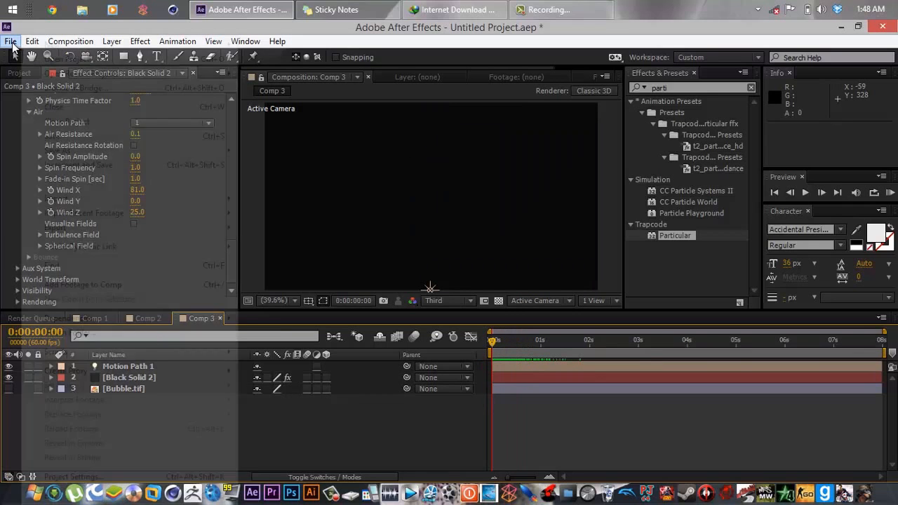
key("alt")
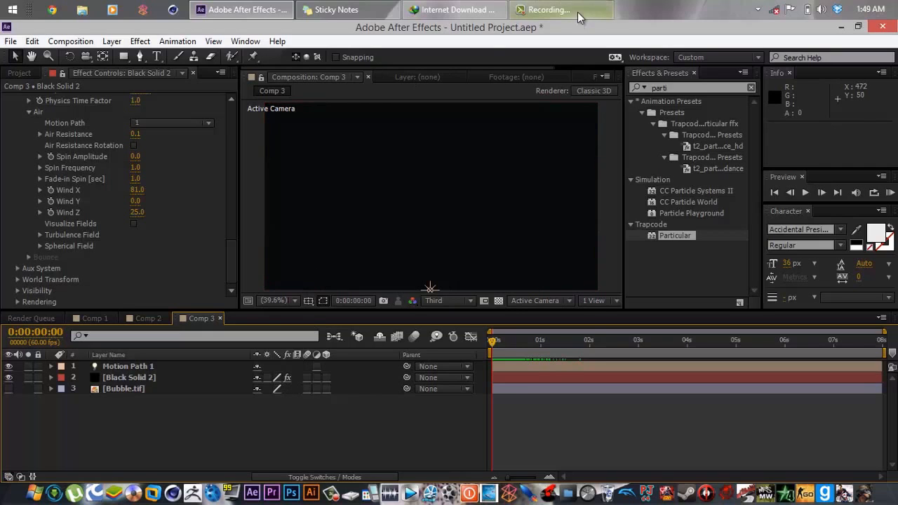
mouse_move(597, 10)
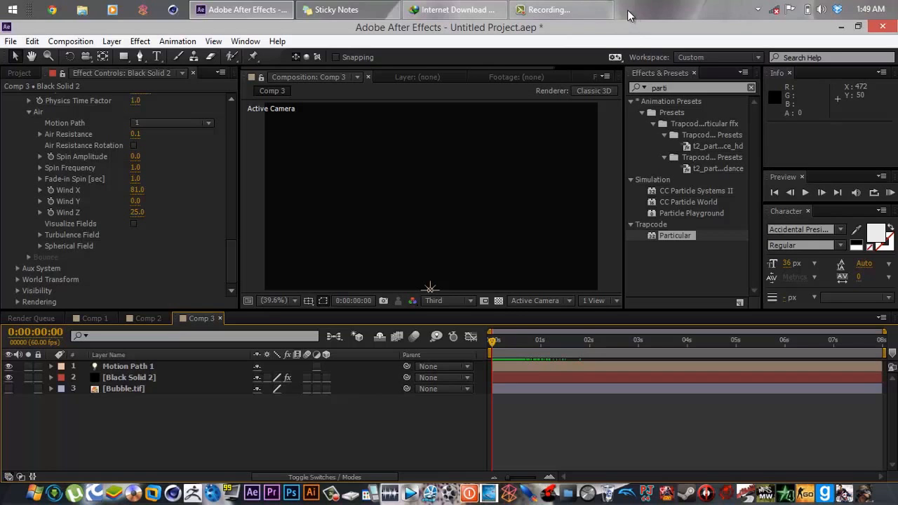
left_click(580, 6)
left_click(825, 451)
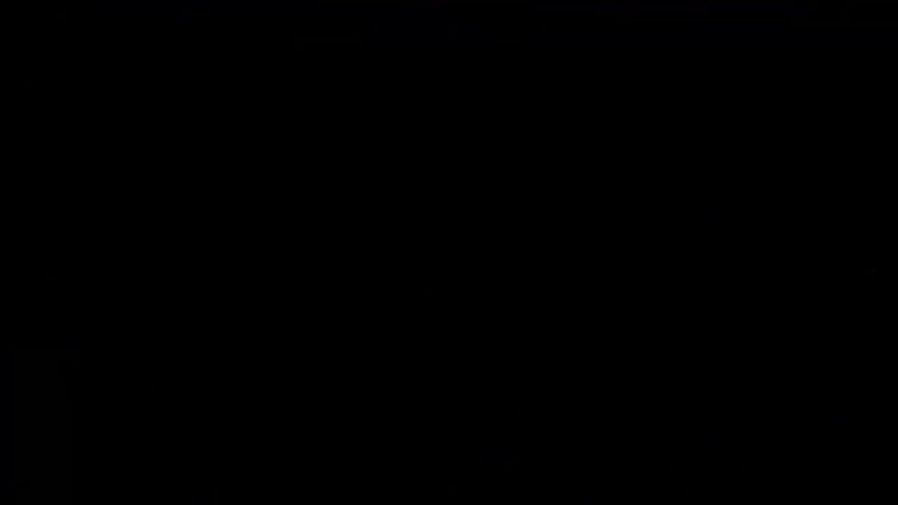